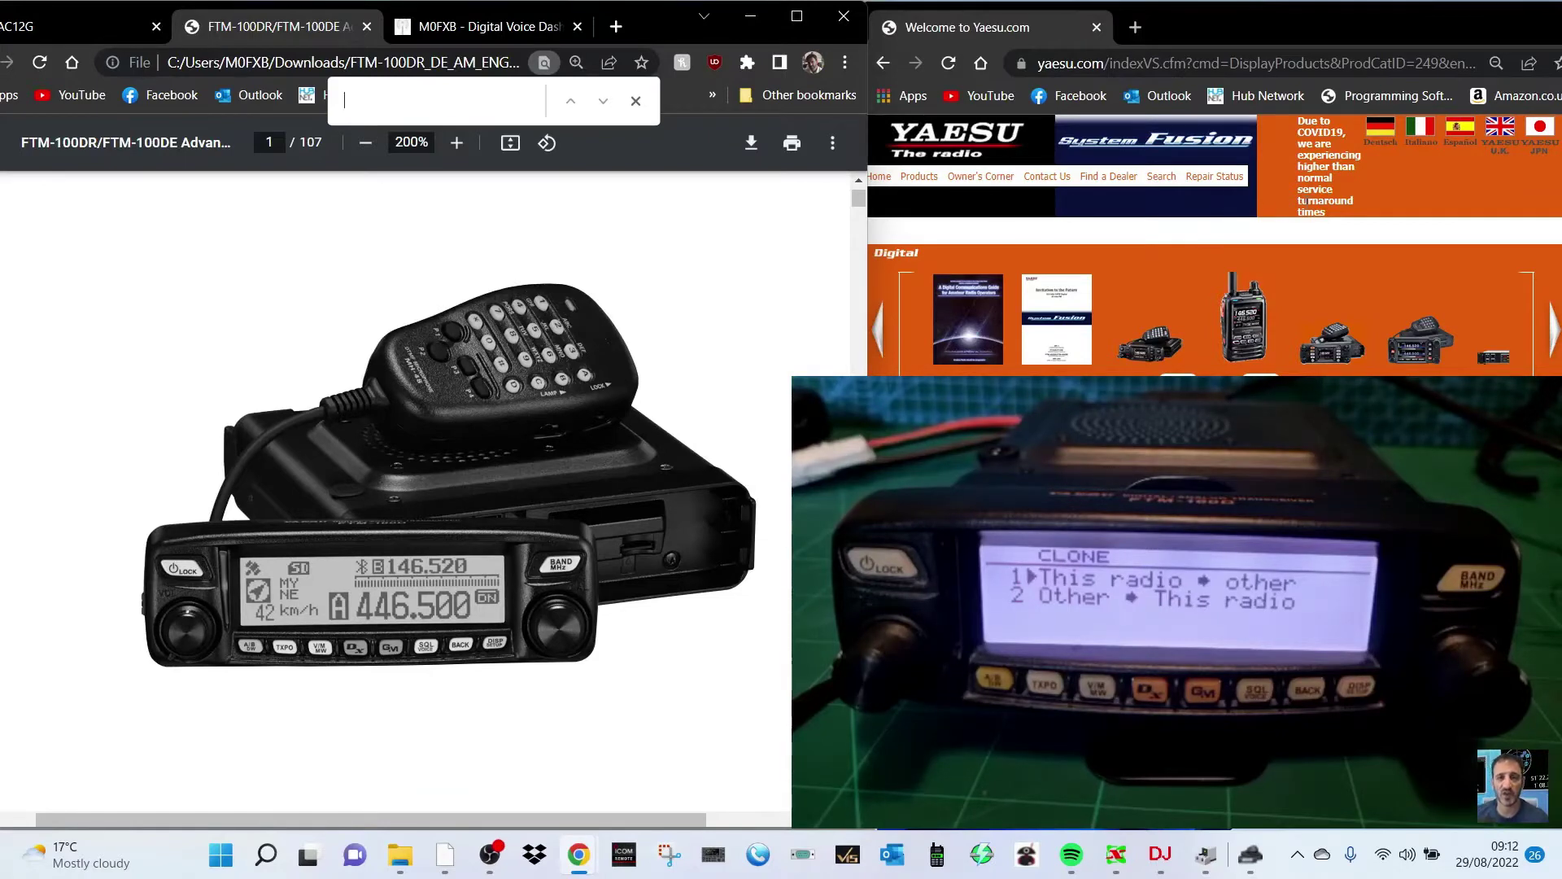
- Download the ADMS-9 Programming Software for FTM-100DR/DE MAIN firmware "Ver. 2.00" or later from the Yaesu files page
{"action": "left_click", "coordinate": [636, 101]}
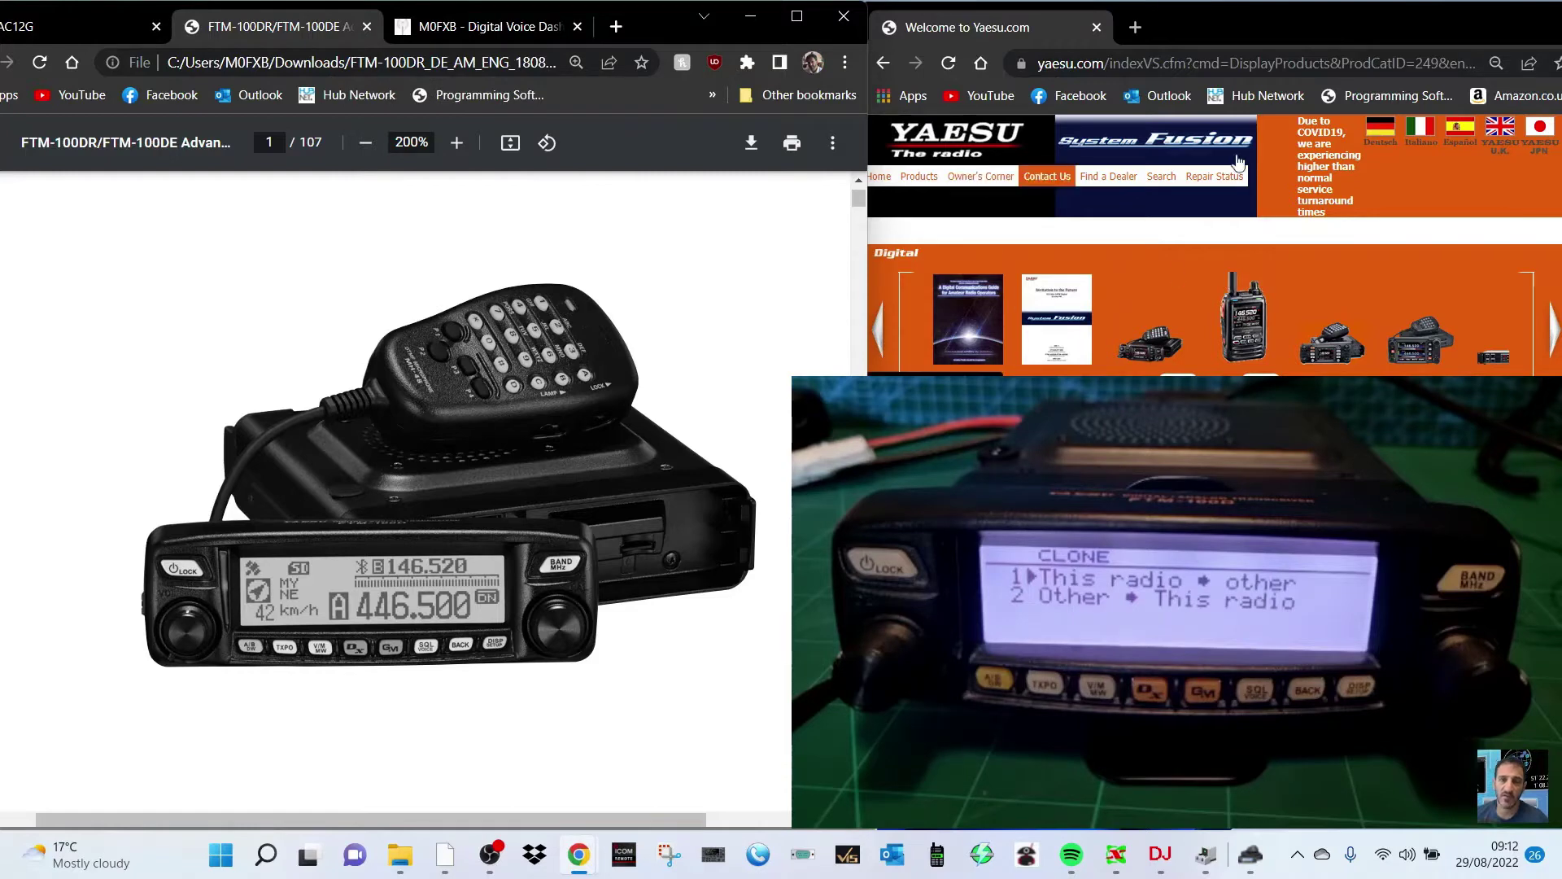
{"action": "scroll", "coordinate": [1310, 234], "scroll_direction": "down", "scroll_amount": 4}
{"action": "scroll", "coordinate": [1310, 235], "scroll_direction": "up", "scroll_amount": 4}
{"action": "scroll", "coordinate": [1310, 234], "scroll_direction": "down", "scroll_amount": 3}
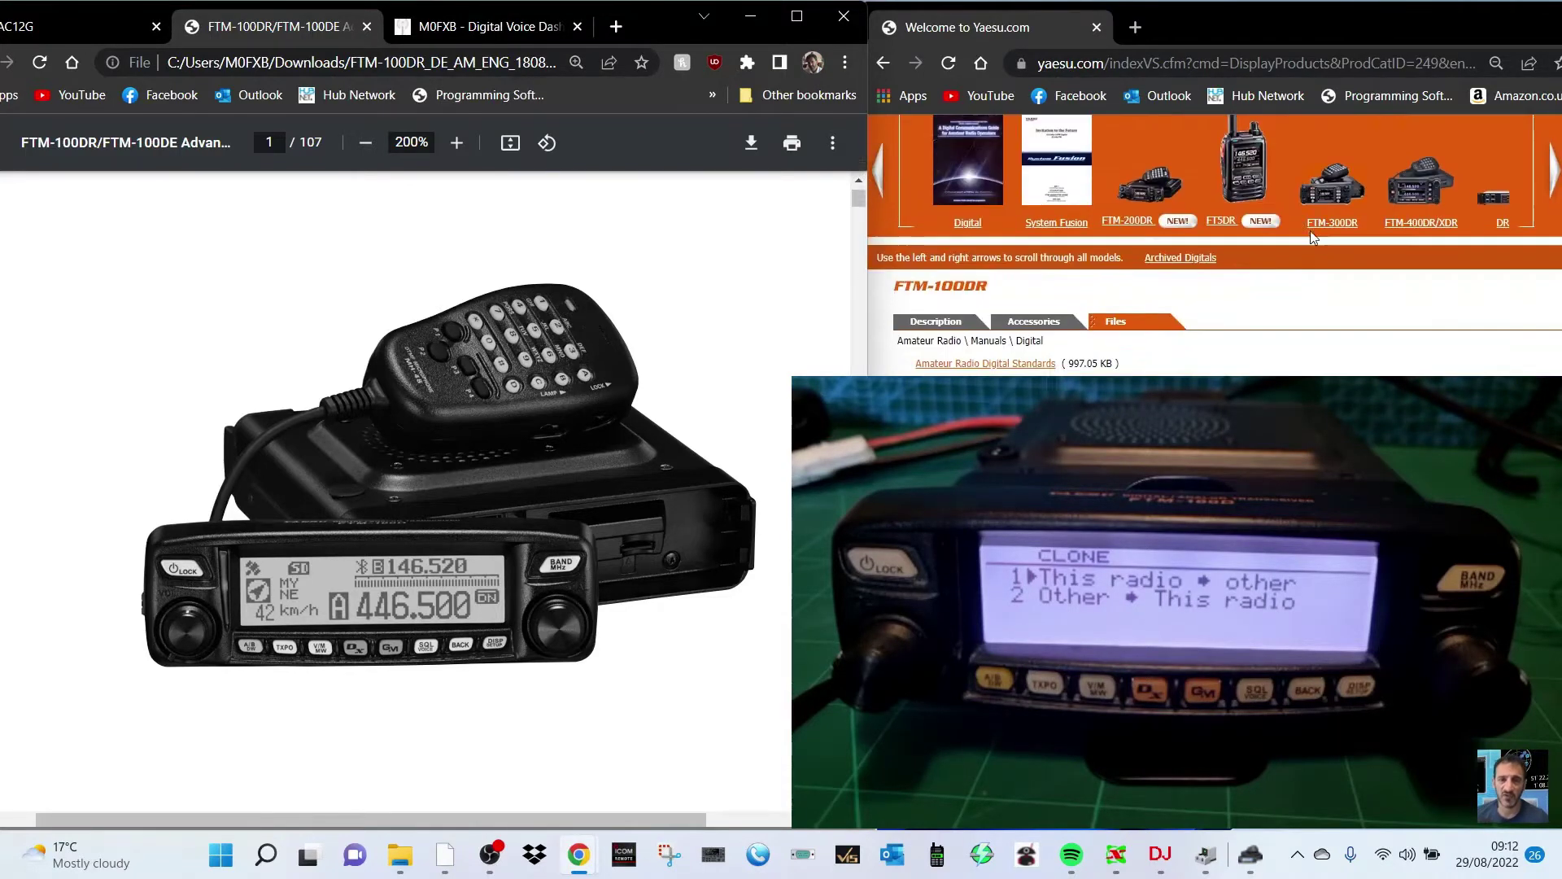
{"action": "scroll", "coordinate": [1313, 237], "scroll_direction": "down", "scroll_amount": 5}
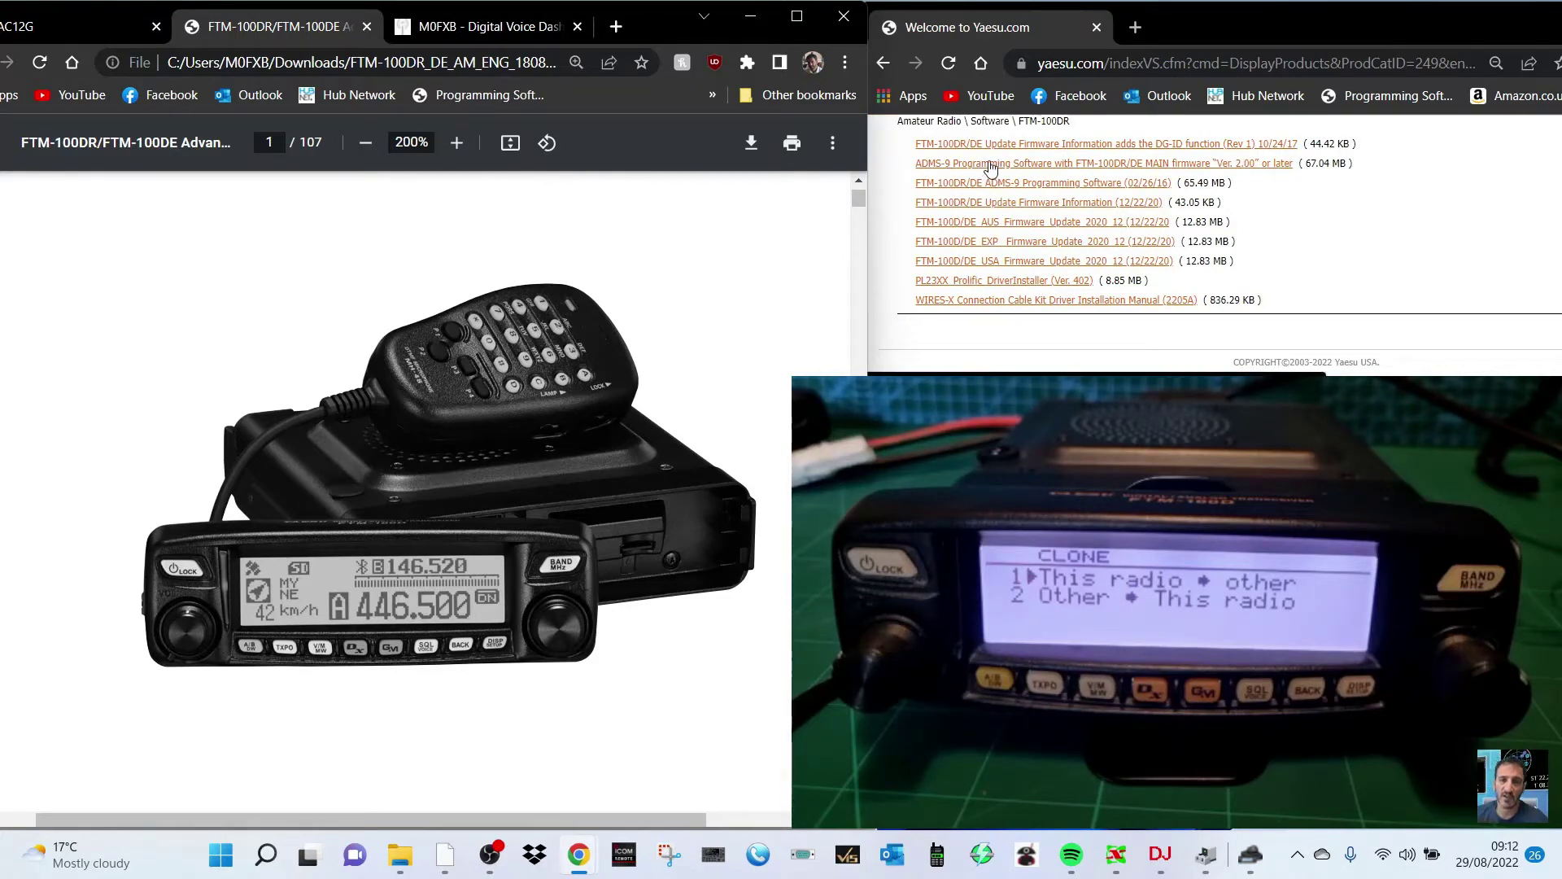
{"action": "left_click", "coordinate": [990, 165]}
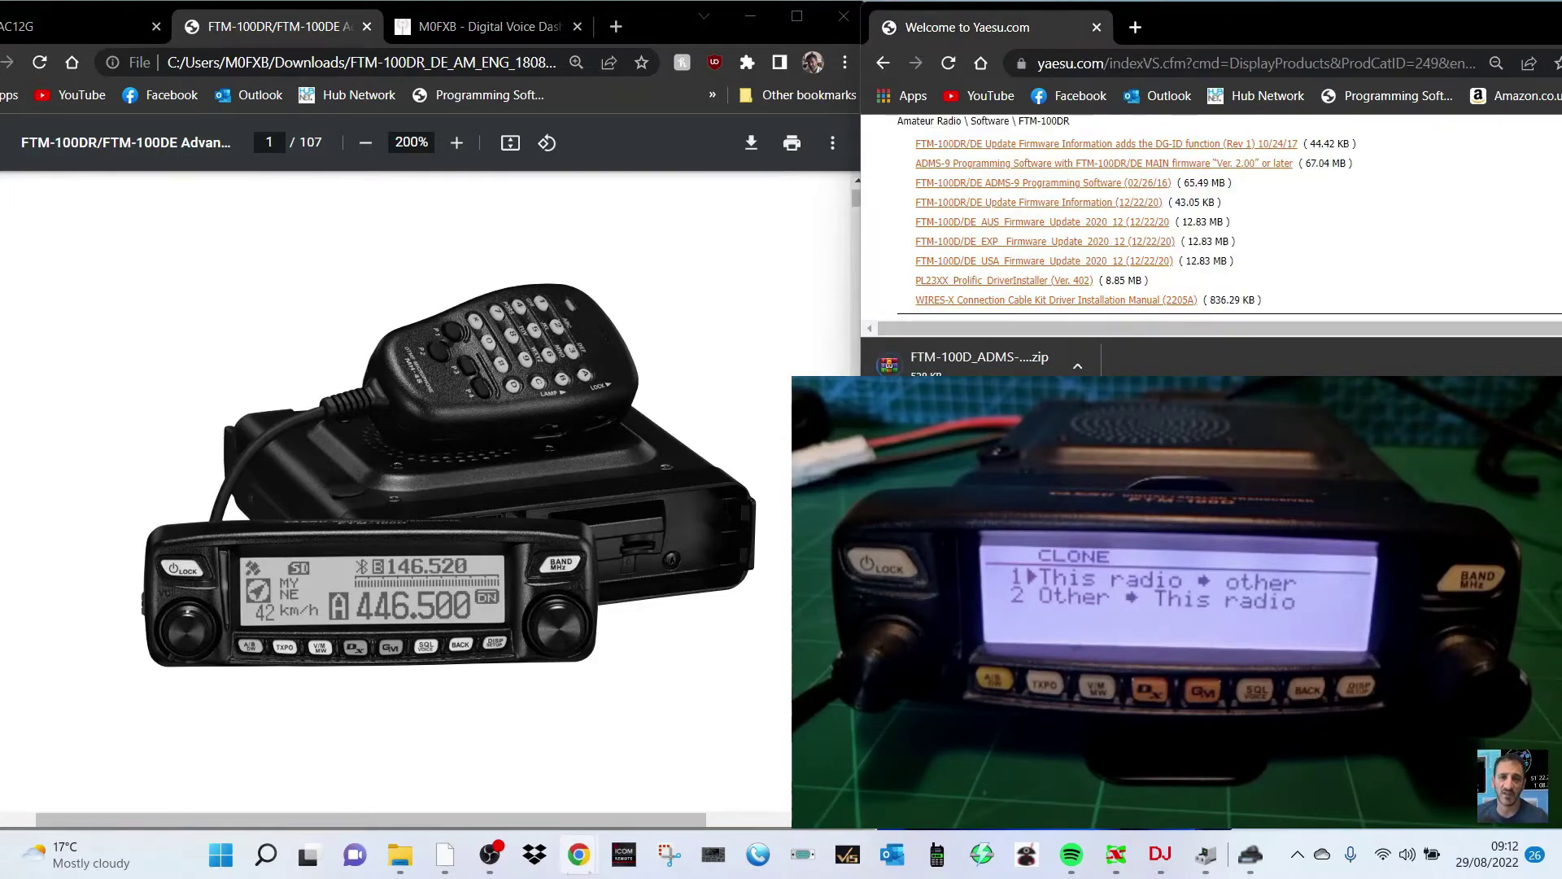
- Switch to File Explorer and launch the Ftm100dAdms9 application inside the FTM-100D_ADMS-9(DG-ID)_EXP archive's ADMS-9(DG-ID) folder
{"action": "left_click", "coordinate": [400, 855]}
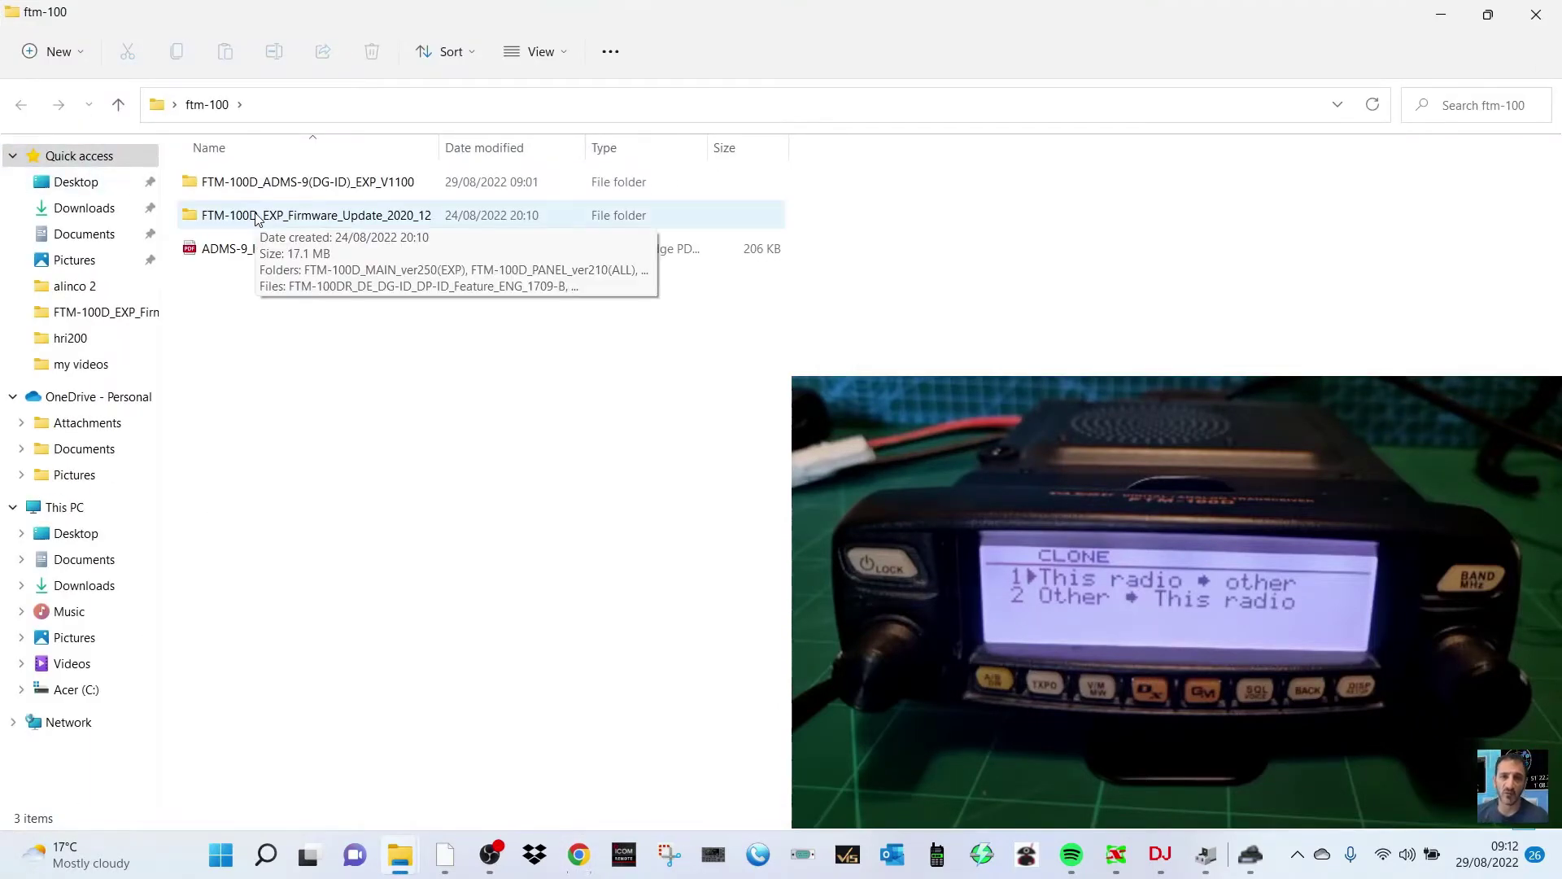
{"action": "double_click", "coordinate": [256, 183]}
{"action": "double_click", "coordinate": [256, 182]}
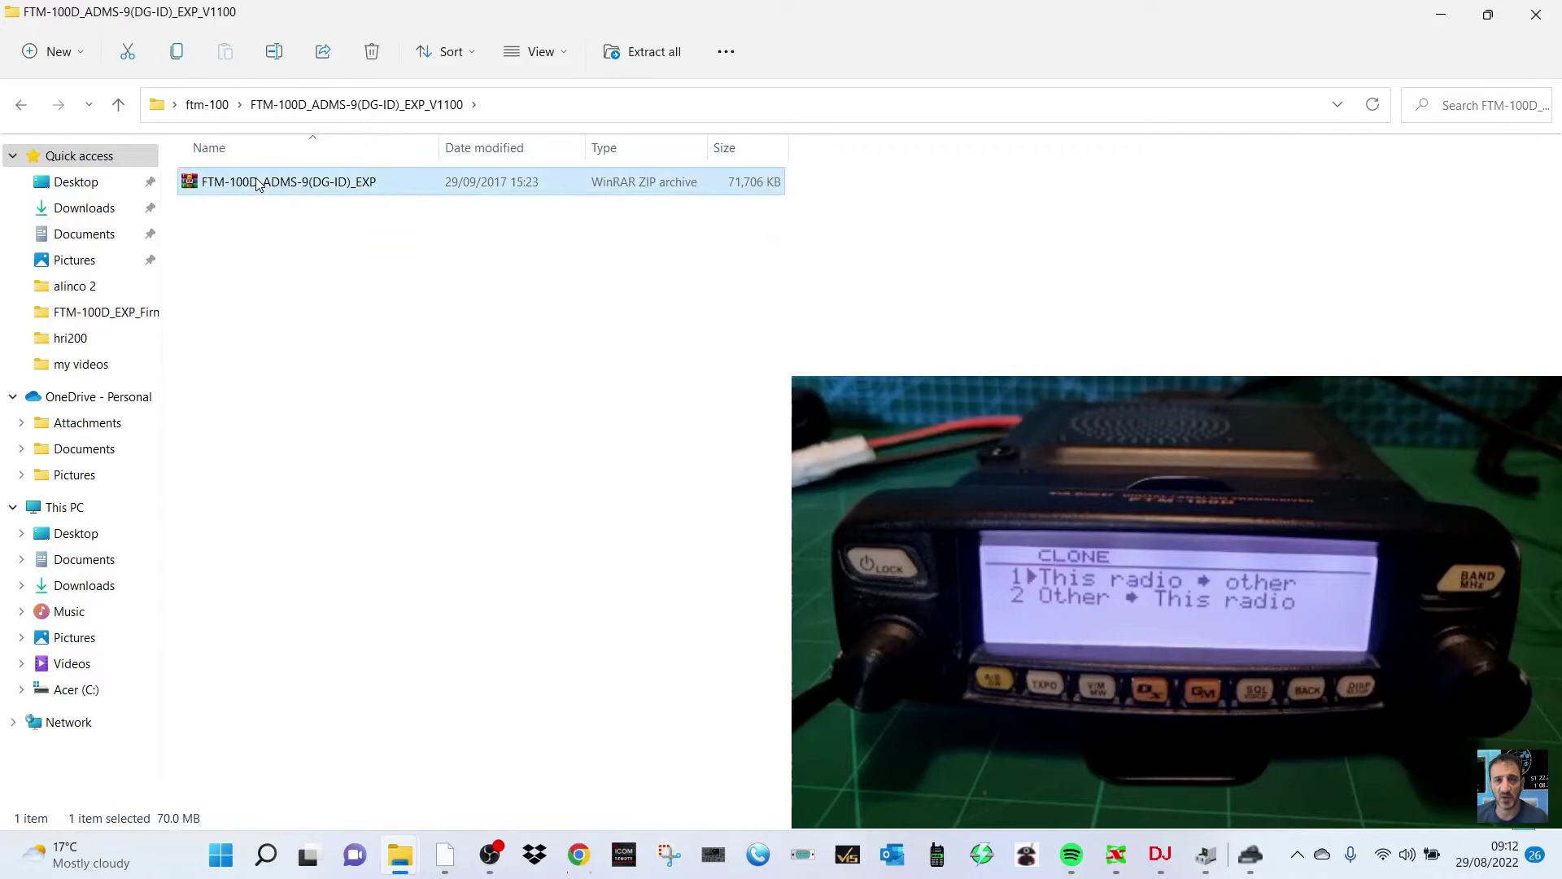
{"action": "left_click", "coordinate": [1159, 106]}
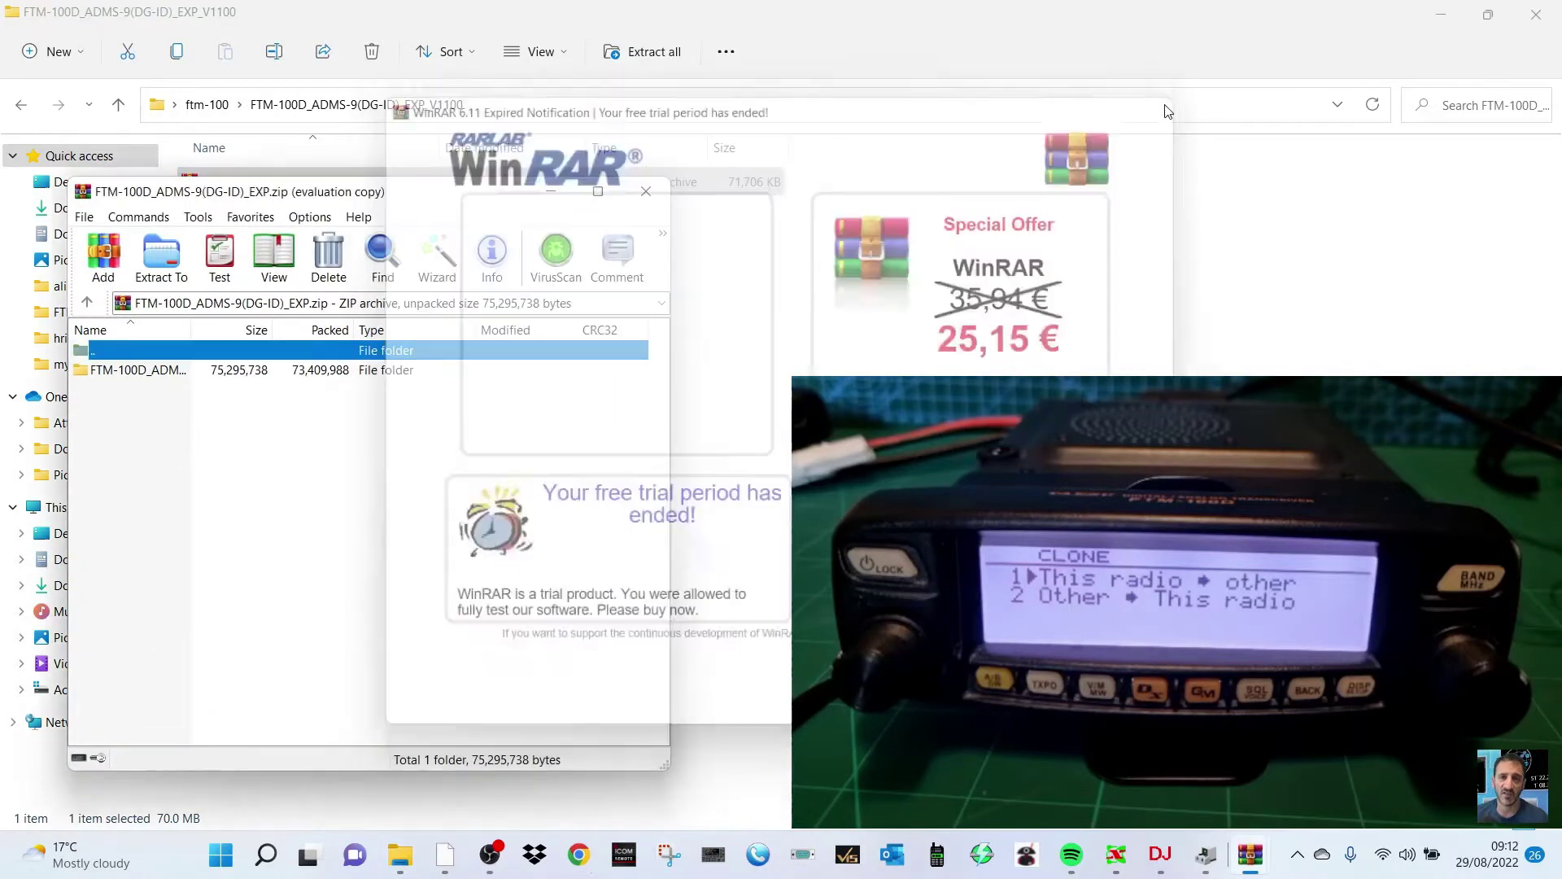
{"action": "double_click", "coordinate": [179, 371]}
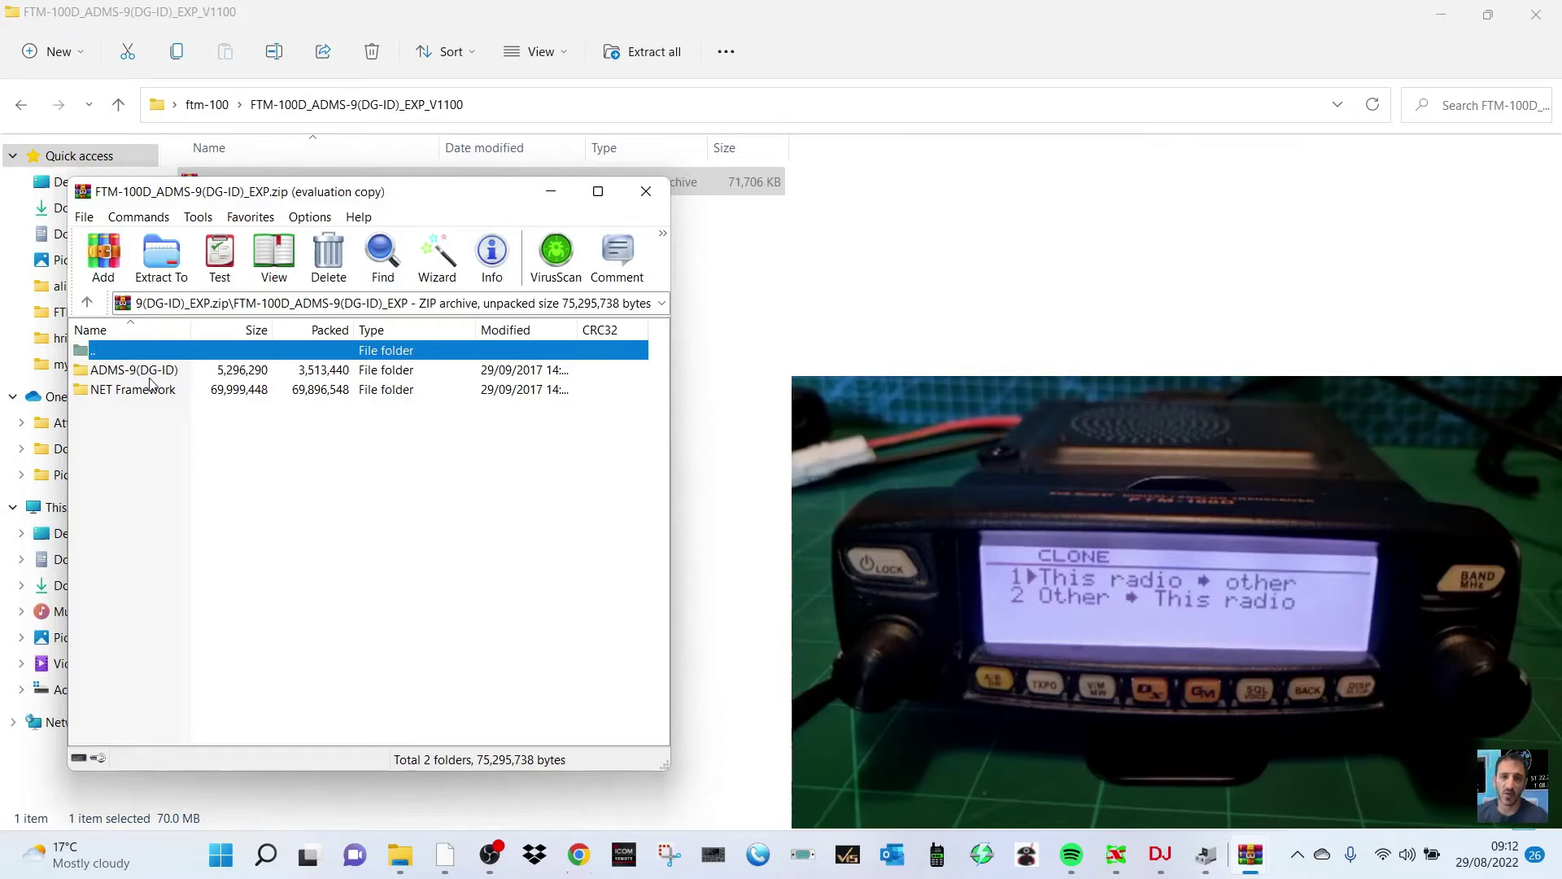
{"action": "double_click", "coordinate": [134, 370]}
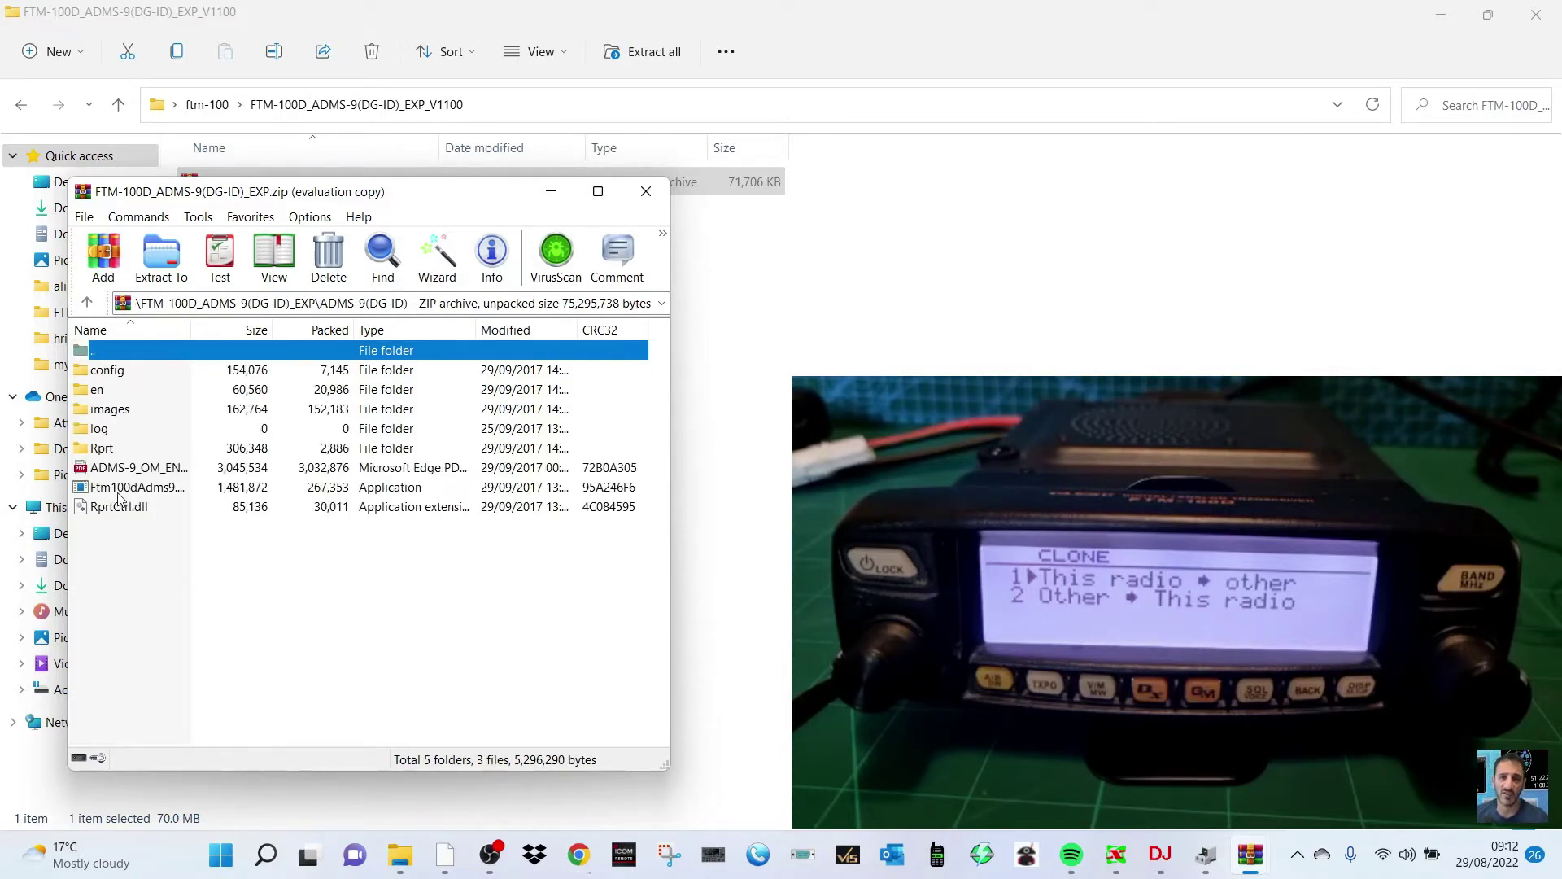
{"action": "double_click", "coordinate": [143, 487]}
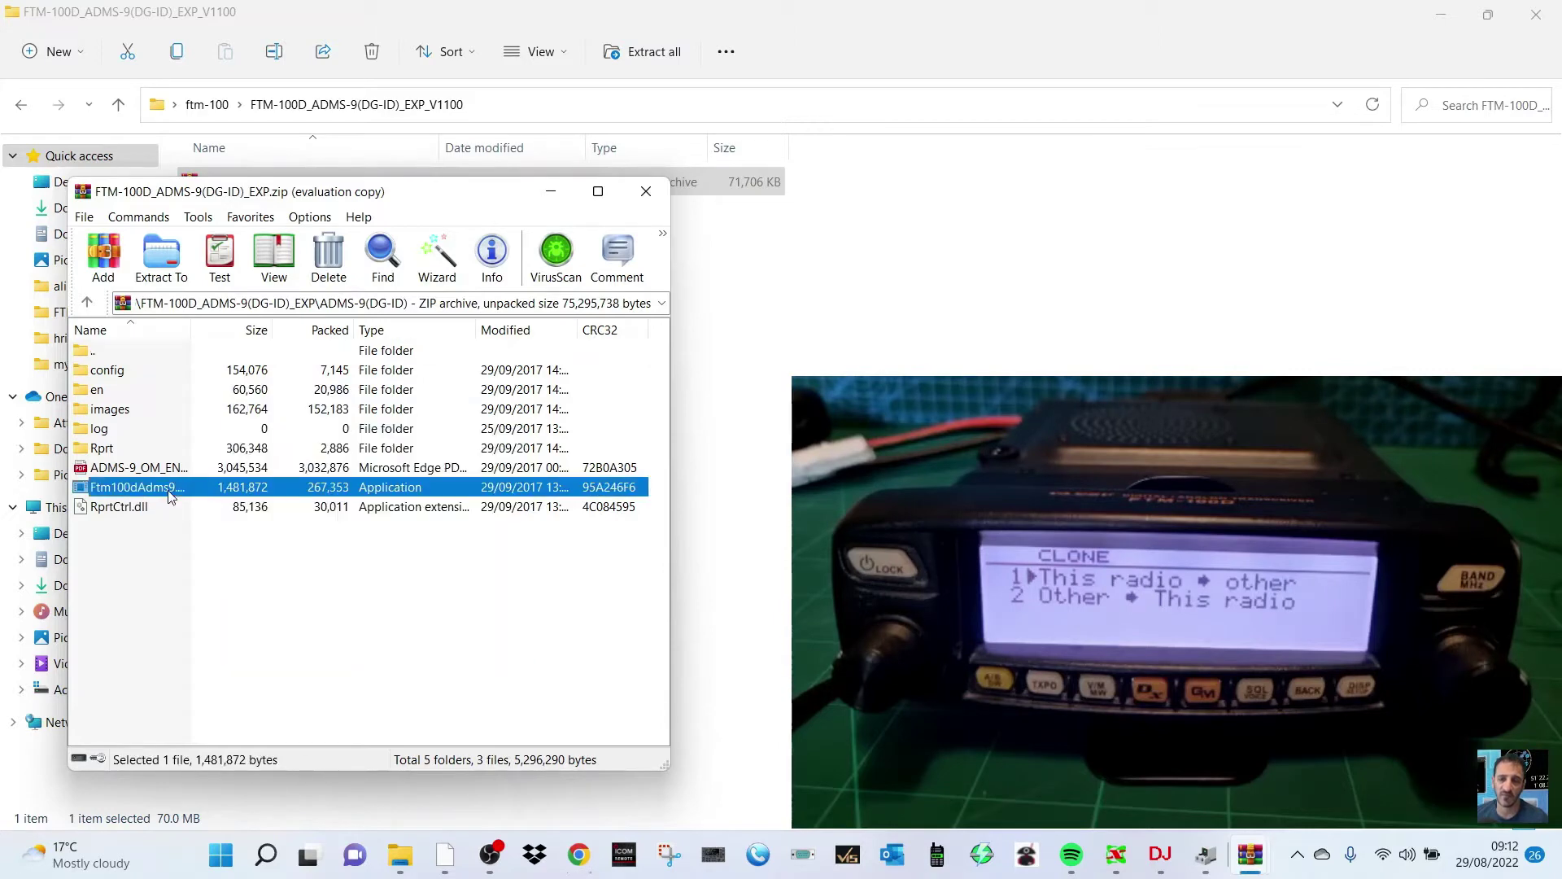
- Close the folder window, and move and narrow the FTM-100D Programmer window so it covers the PDF manual
{"action": "left_click", "coordinate": [1535, 13]}
{"action": "left_click_drag", "start_coordinate": [971, 80], "coordinate": [659, 166]}
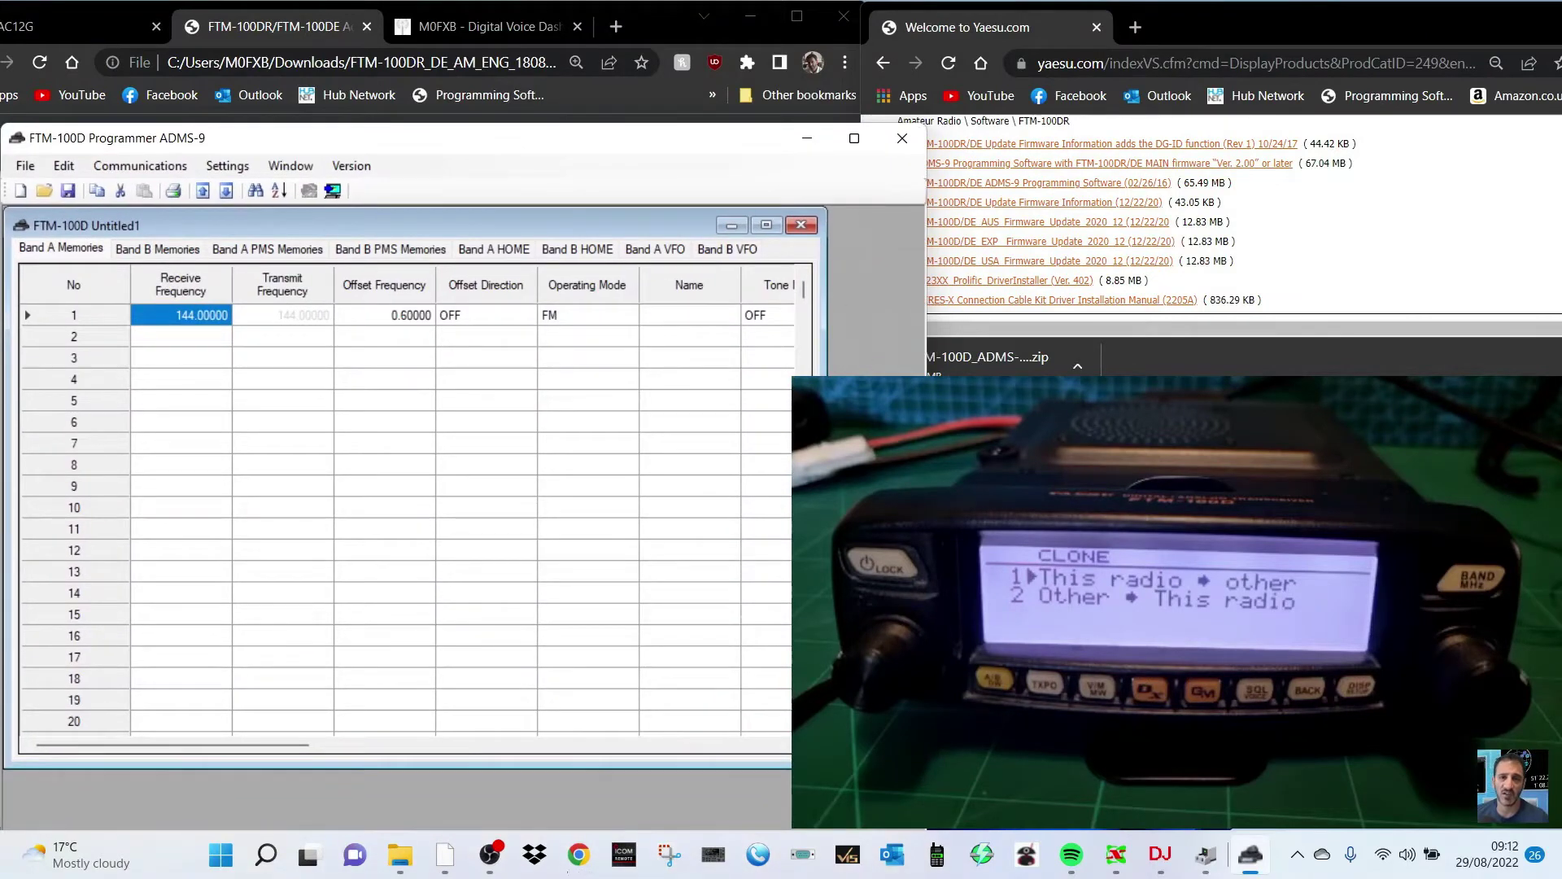
{"action": "left_click_drag", "start_coordinate": [926, 827], "coordinate": [879, 828]}
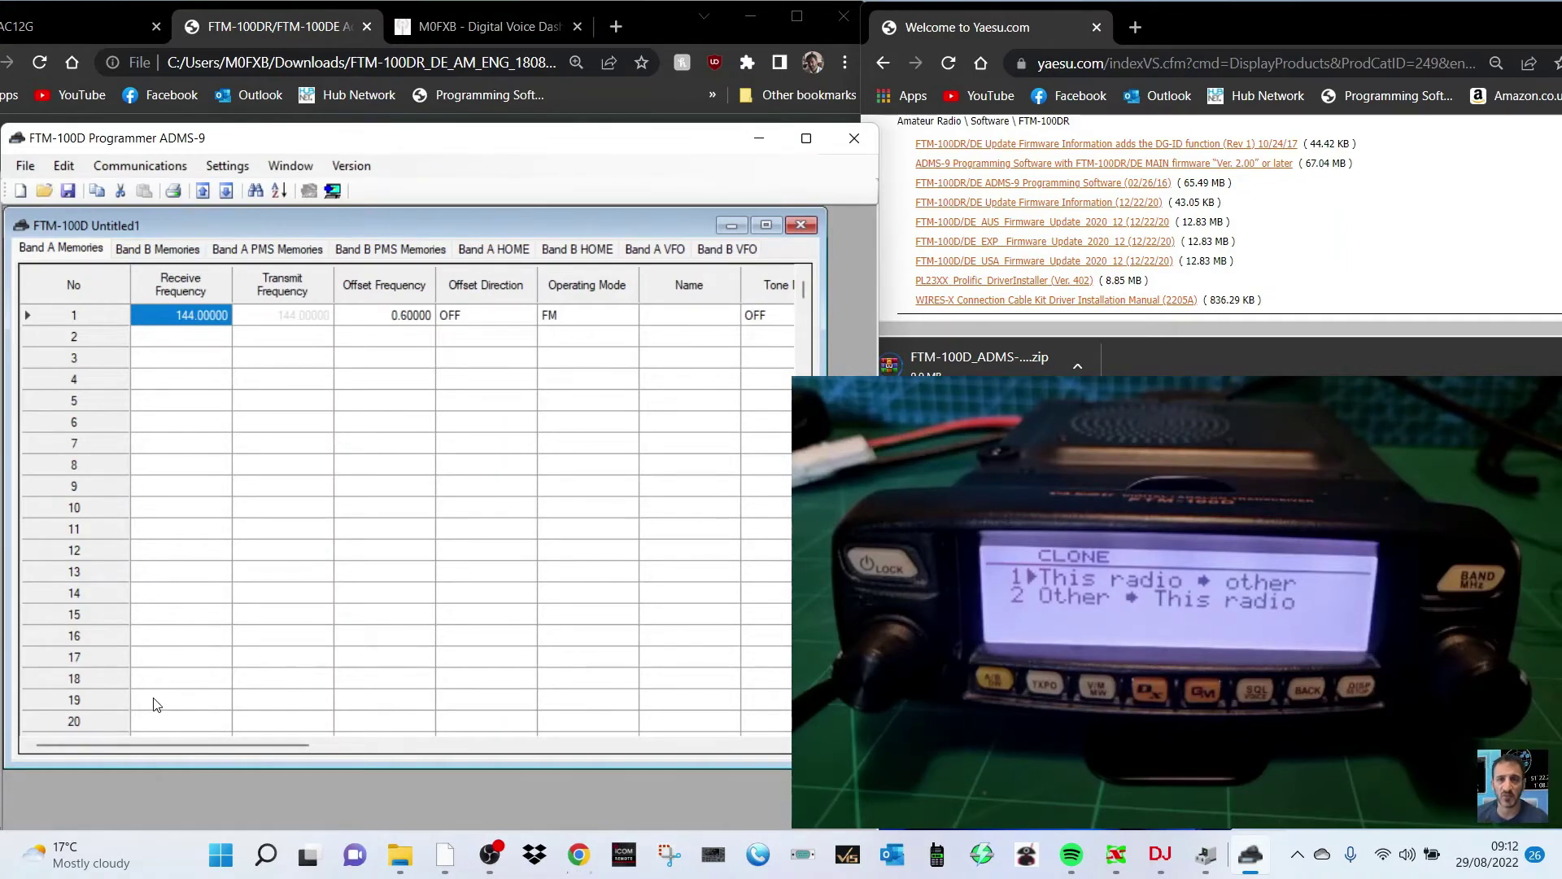
- Open Device Manager and expand the Ports (COM & LPT) group
{"action": "right_click", "coordinate": [221, 854]}
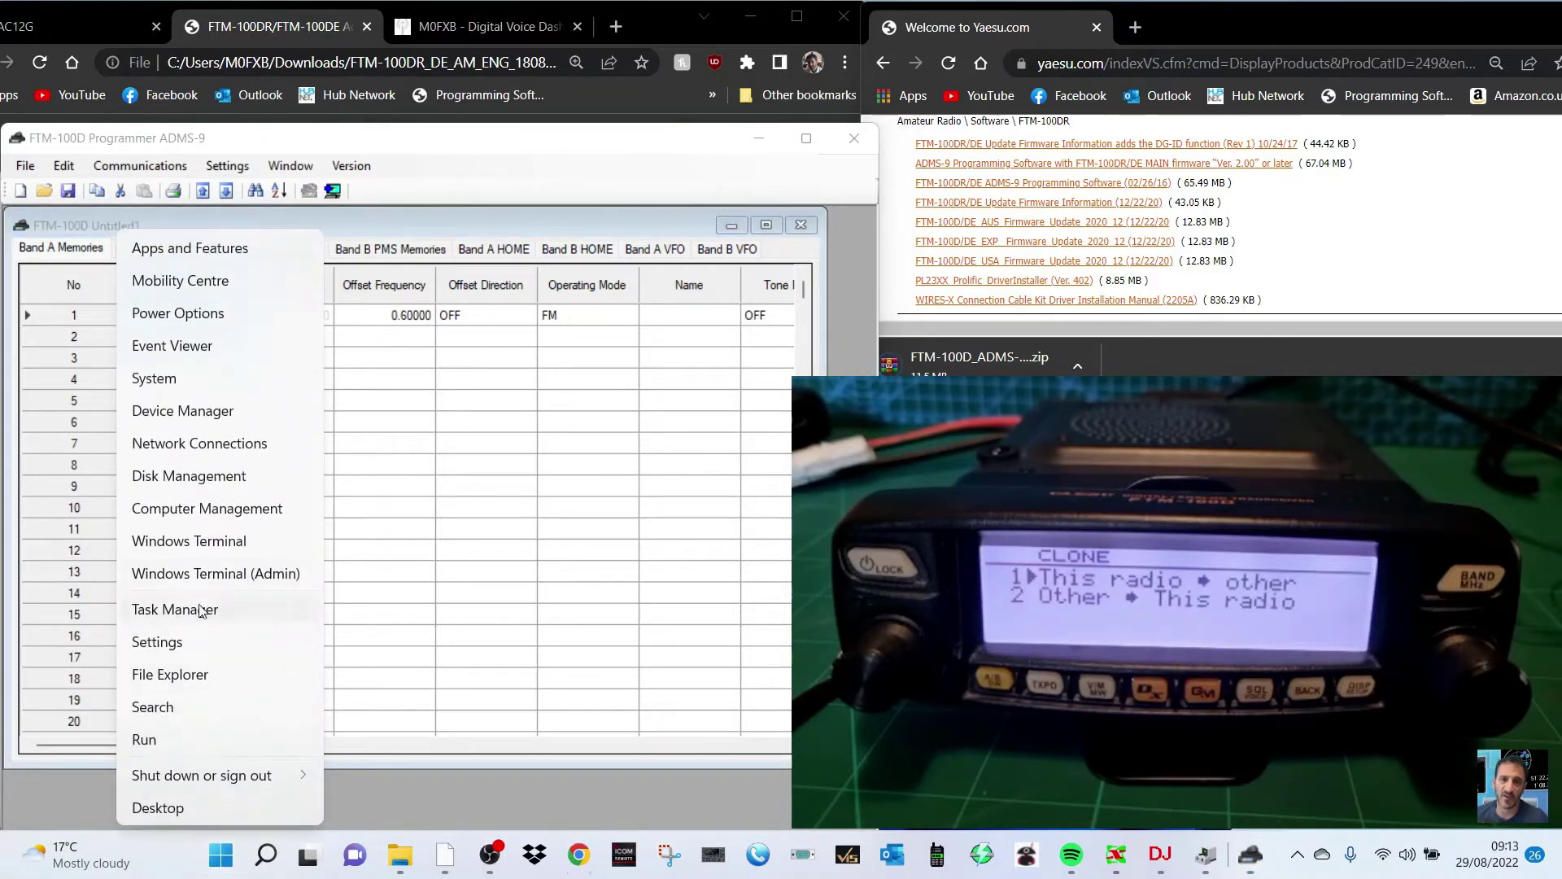
{"action": "left_click", "coordinate": [205, 410]}
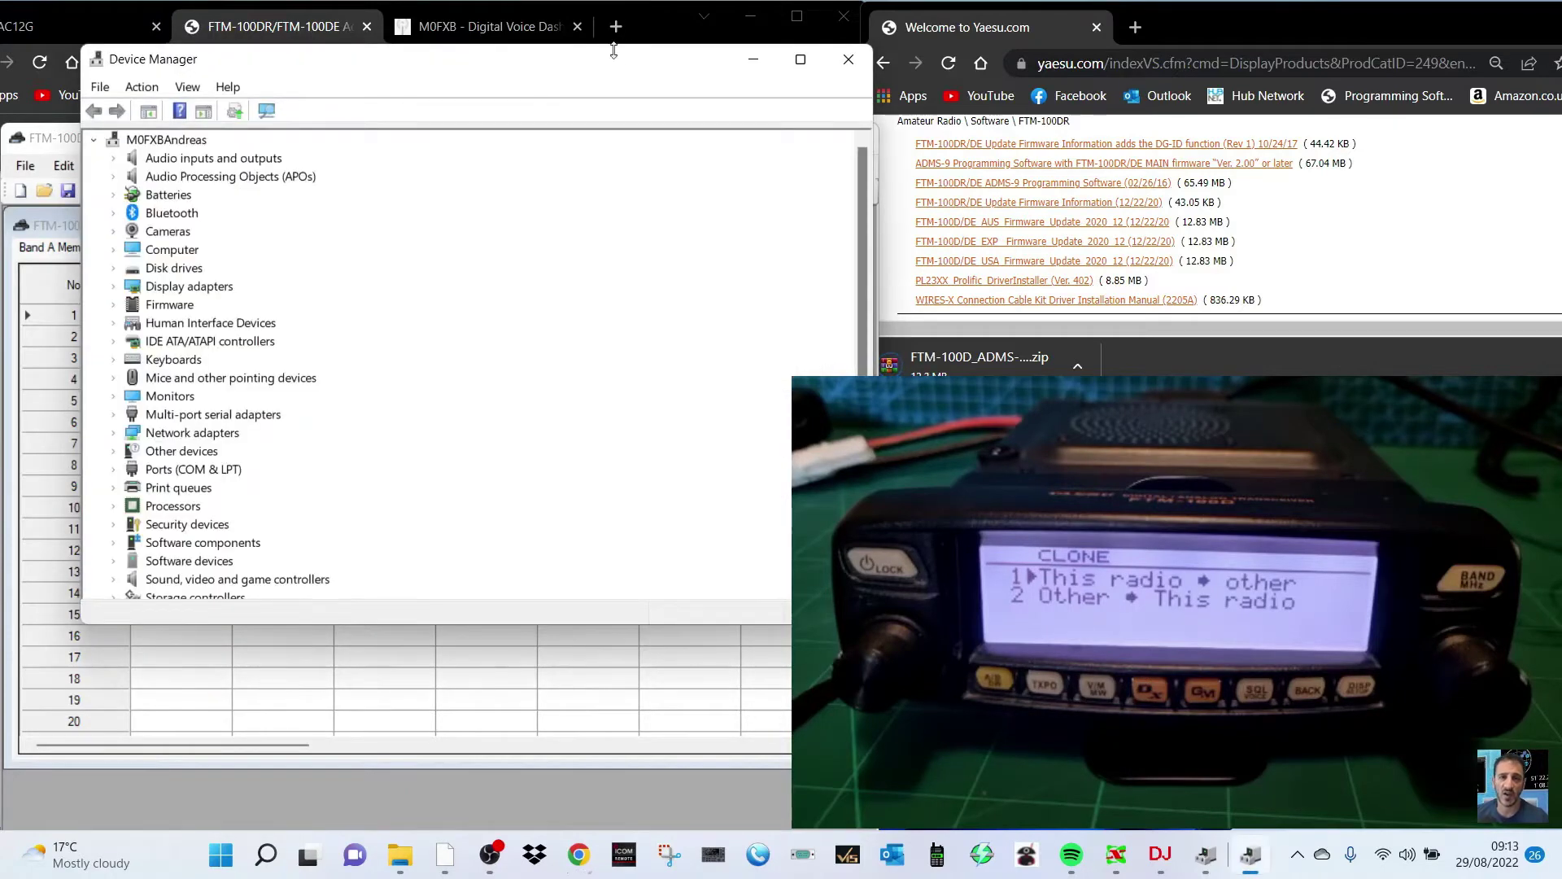
{"action": "left_click_drag", "start_coordinate": [627, 75], "coordinate": [537, 219]}
{"action": "double_click", "coordinate": [162, 622]}
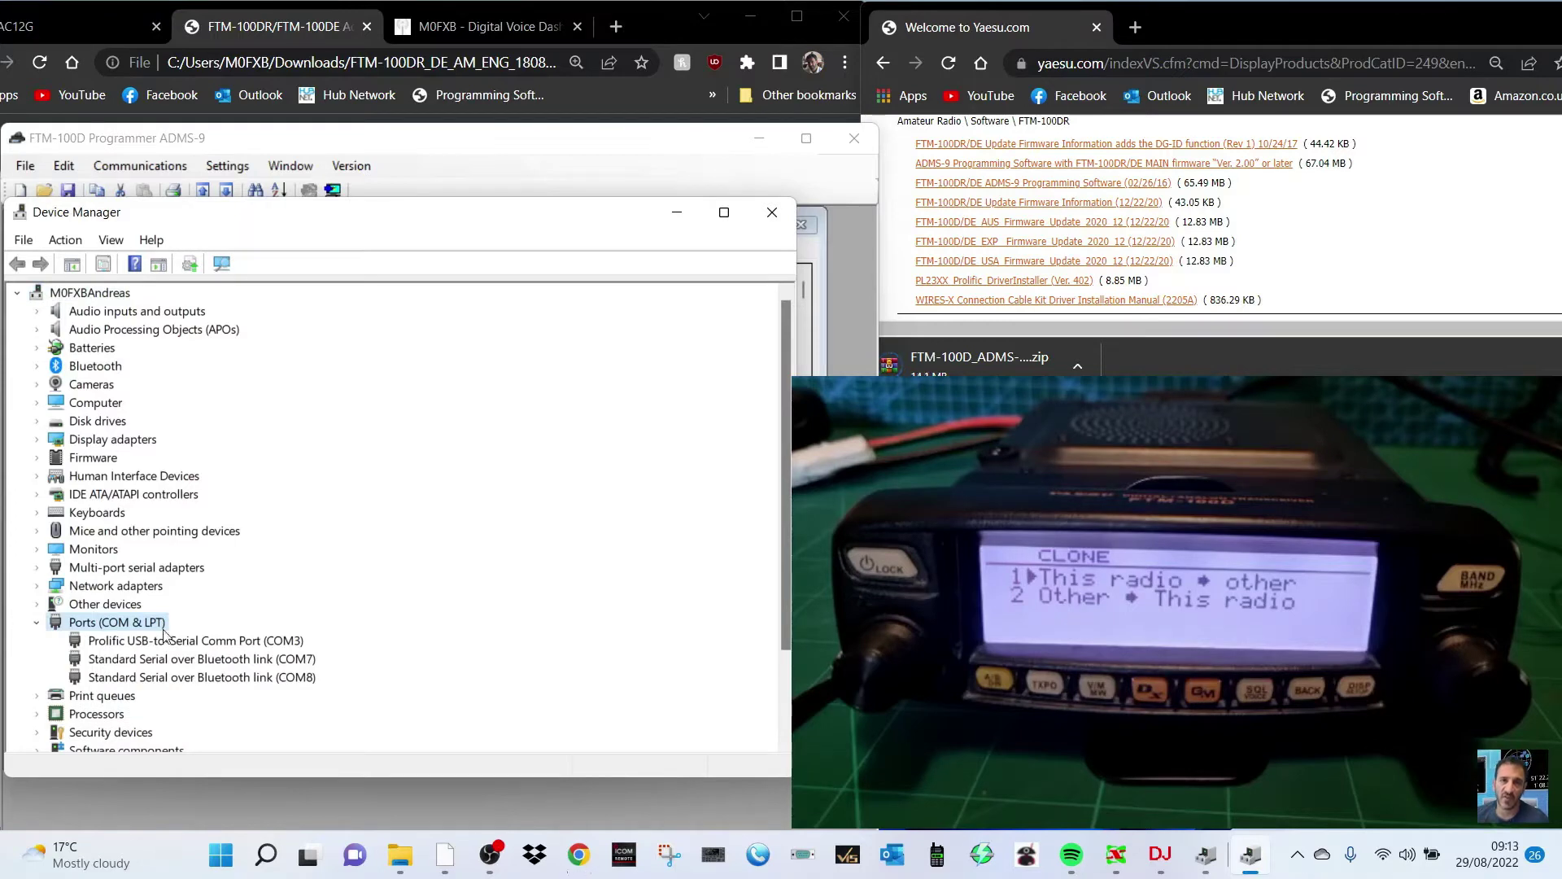
- Install driver version 3.6.81.357 [04/09/2015] for the Prolific USB-to-Serial Comm Port from the available drivers, and close Device Manager
{"action": "right_click", "coordinate": [285, 647]}
{"action": "left_click", "coordinate": [350, 659]}
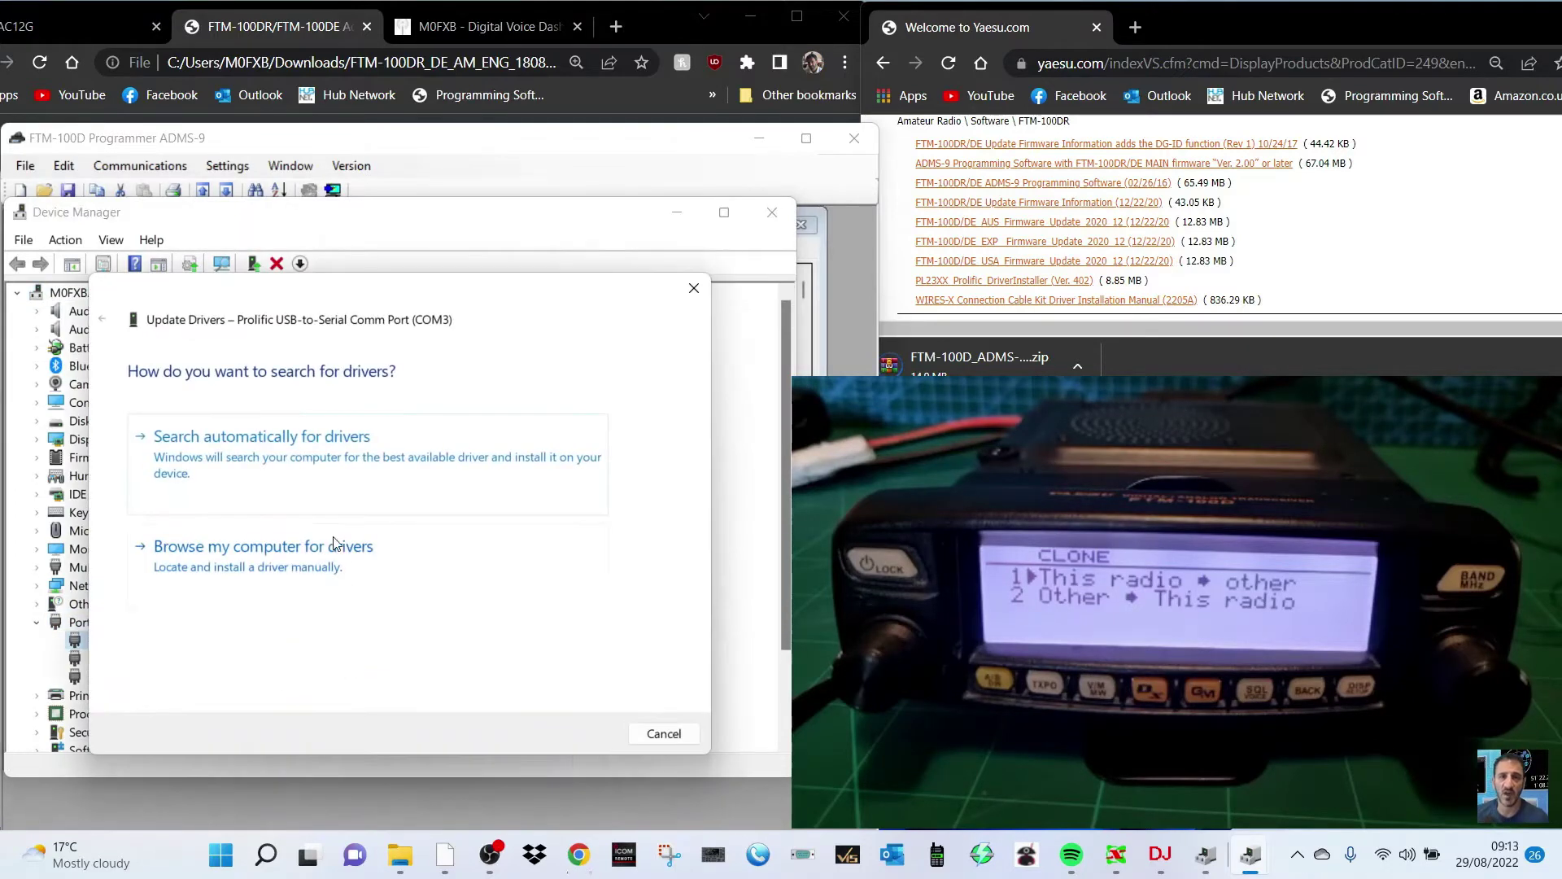
{"action": "left_click", "coordinate": [291, 568]}
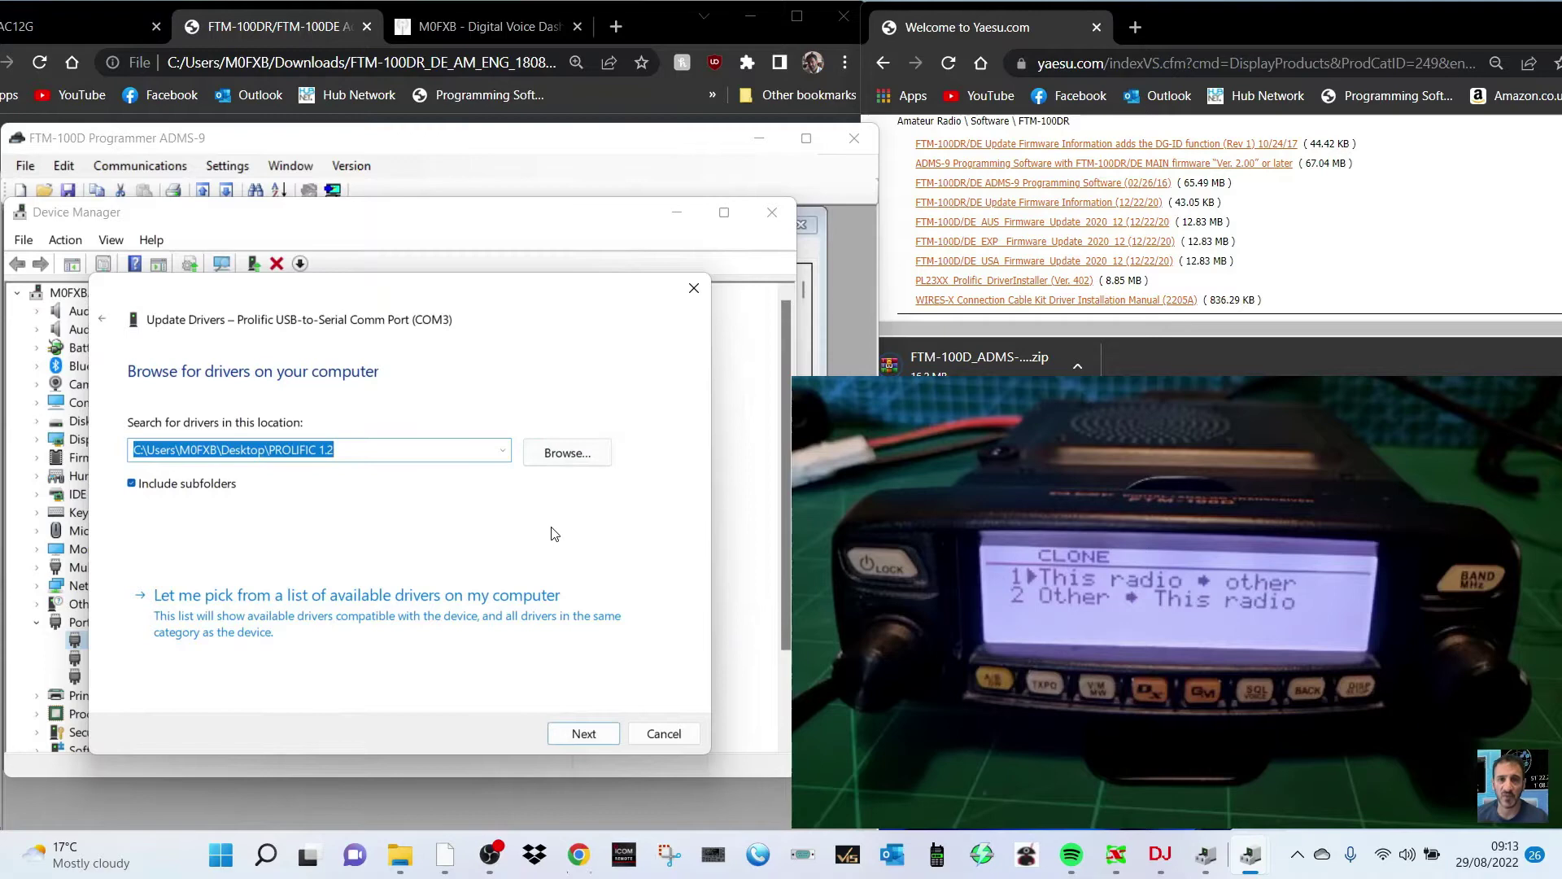
{"action": "left_click", "coordinate": [329, 606]}
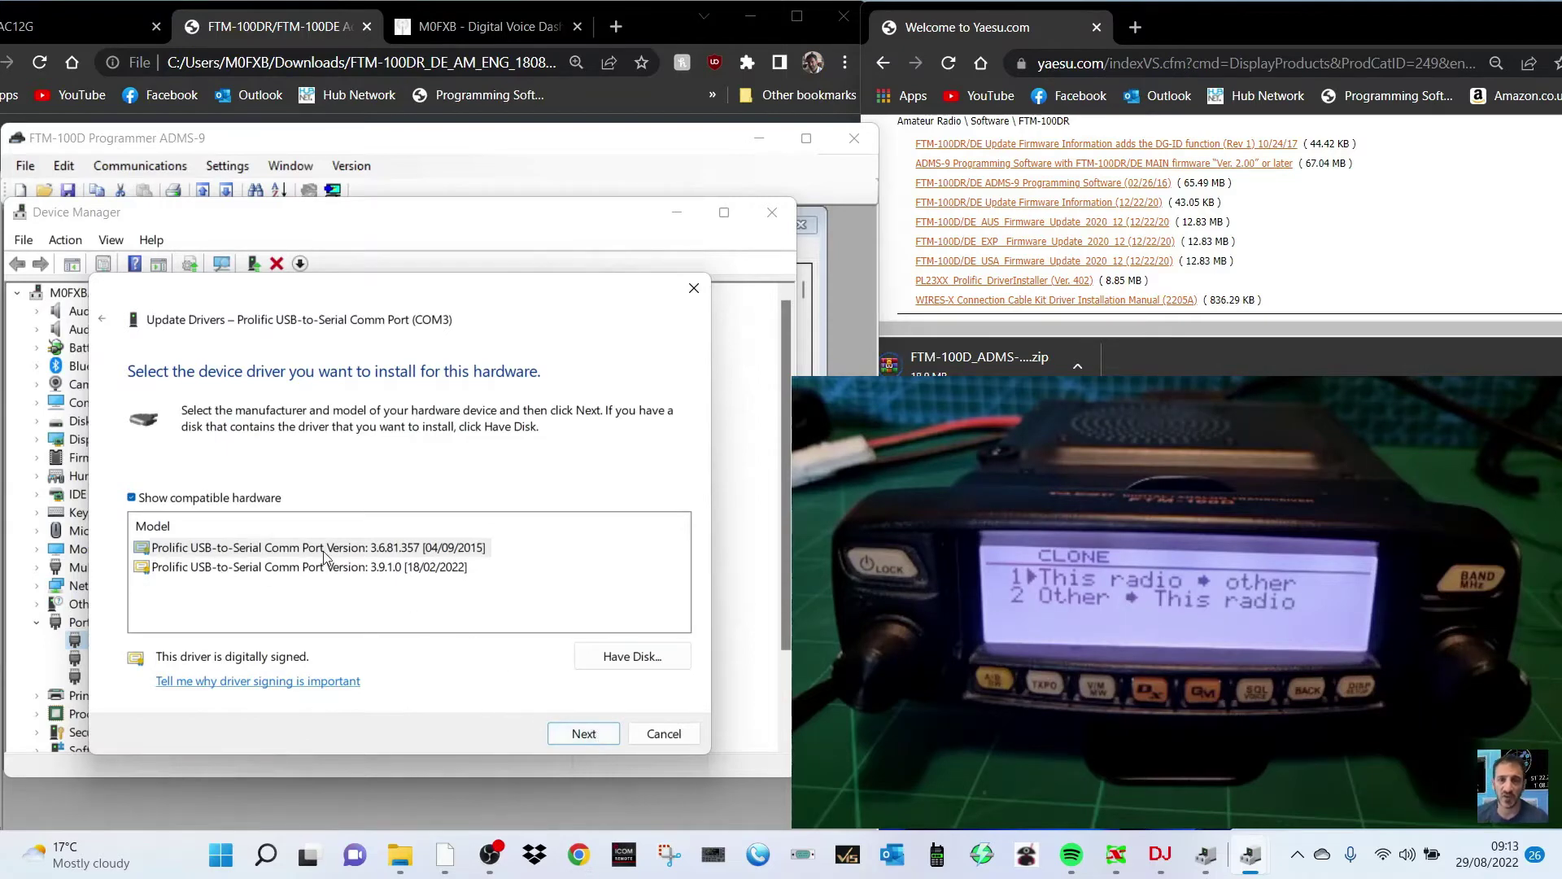
{"action": "left_click", "coordinate": [585, 734]}
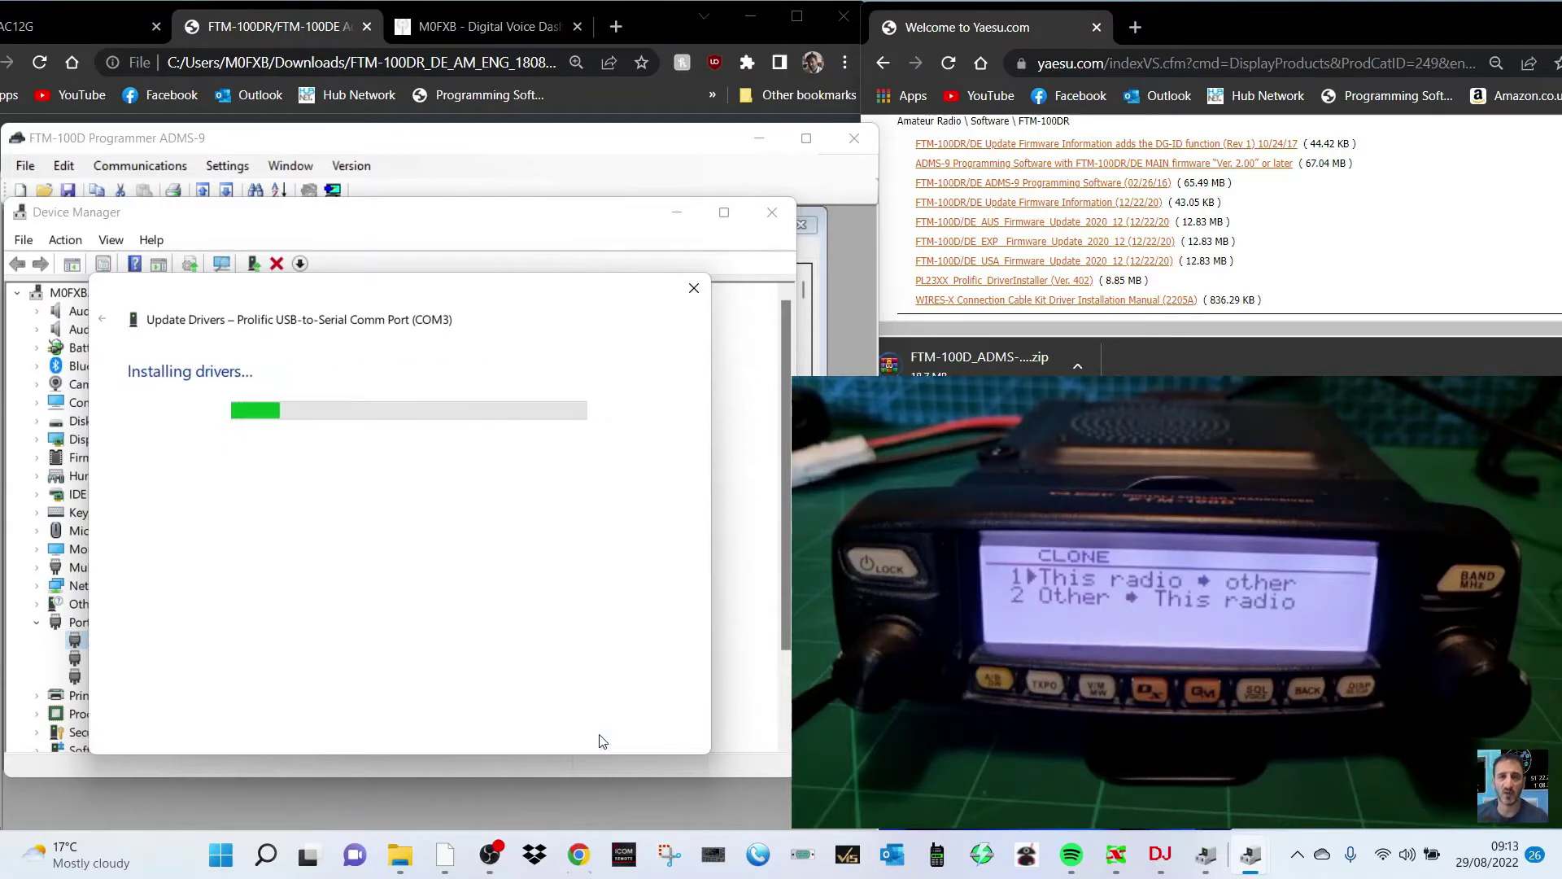
{"action": "left_click", "coordinate": [694, 288]}
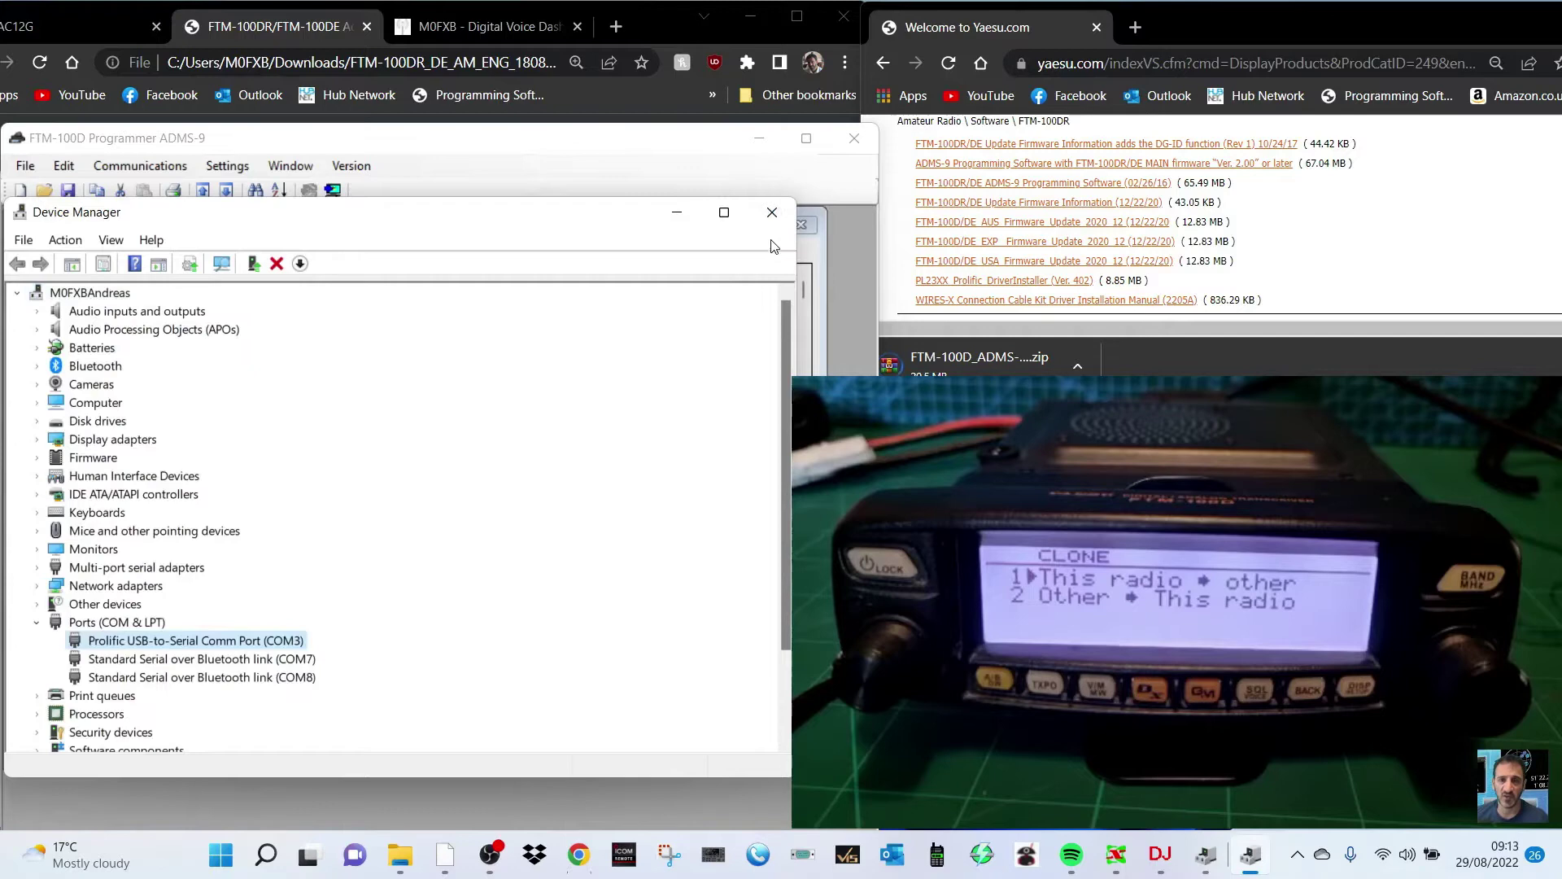
{"action": "left_click", "coordinate": [771, 213]}
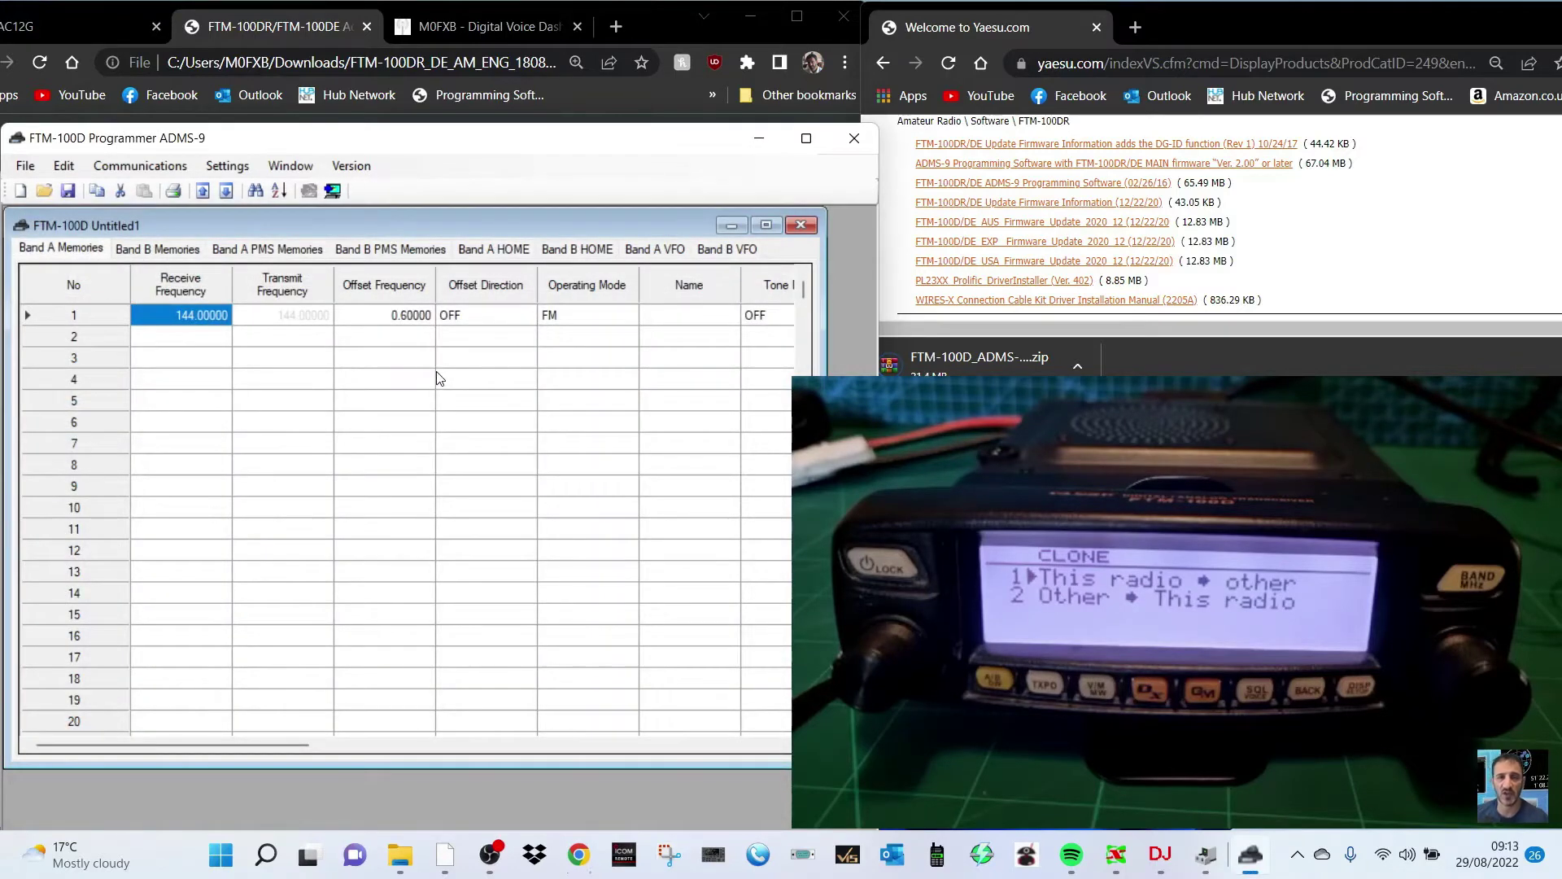
- Set the communication port in the FTM-100D Programmer to COM3
{"action": "left_click", "coordinate": [140, 166]}
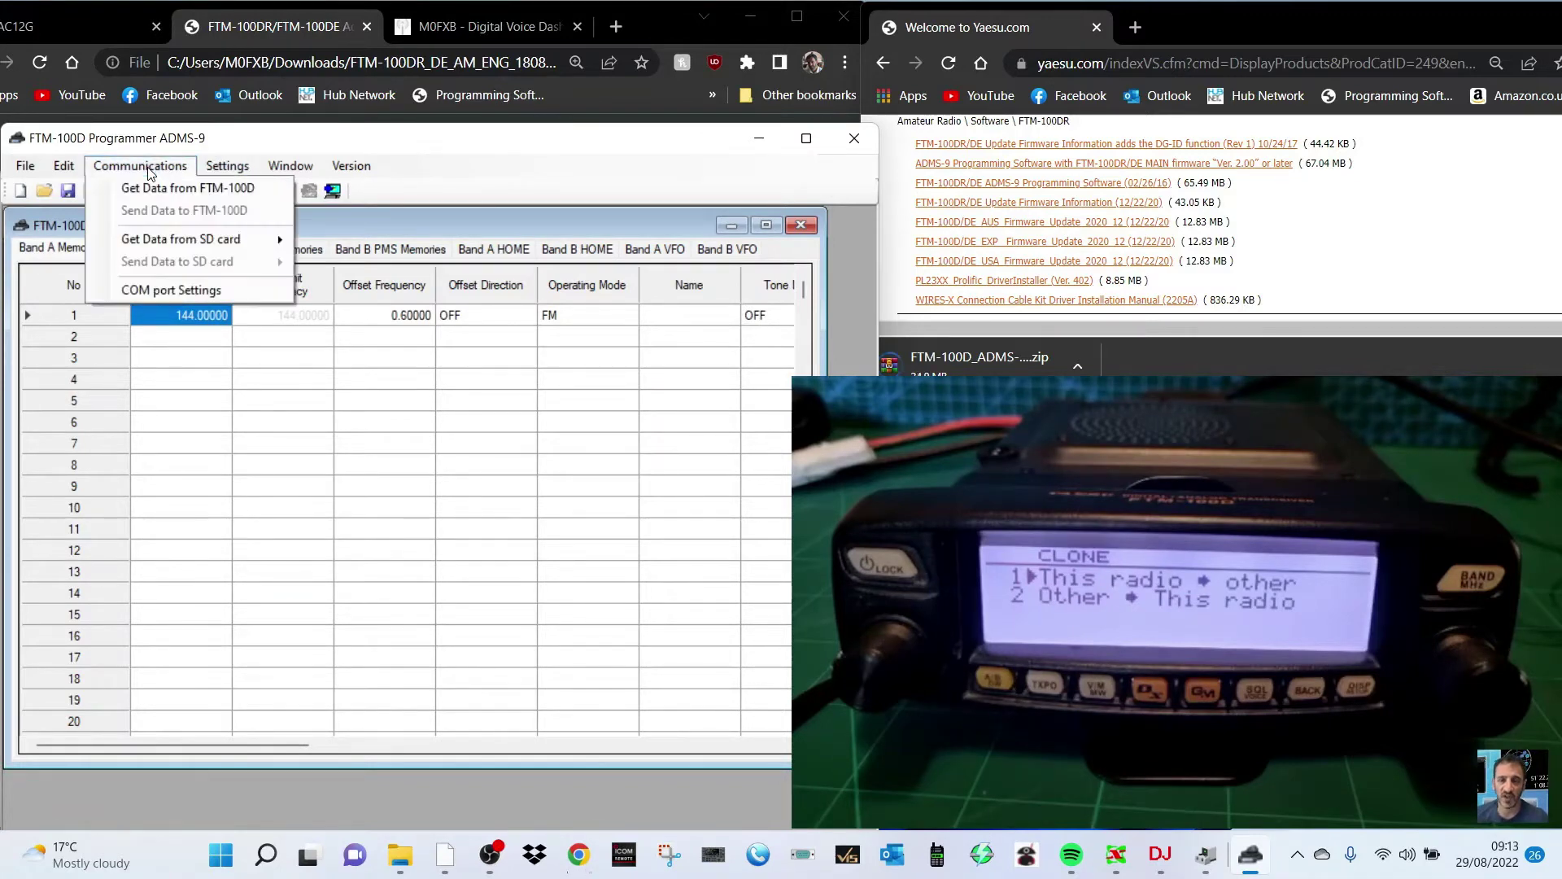
{"action": "left_click", "coordinate": [186, 289]}
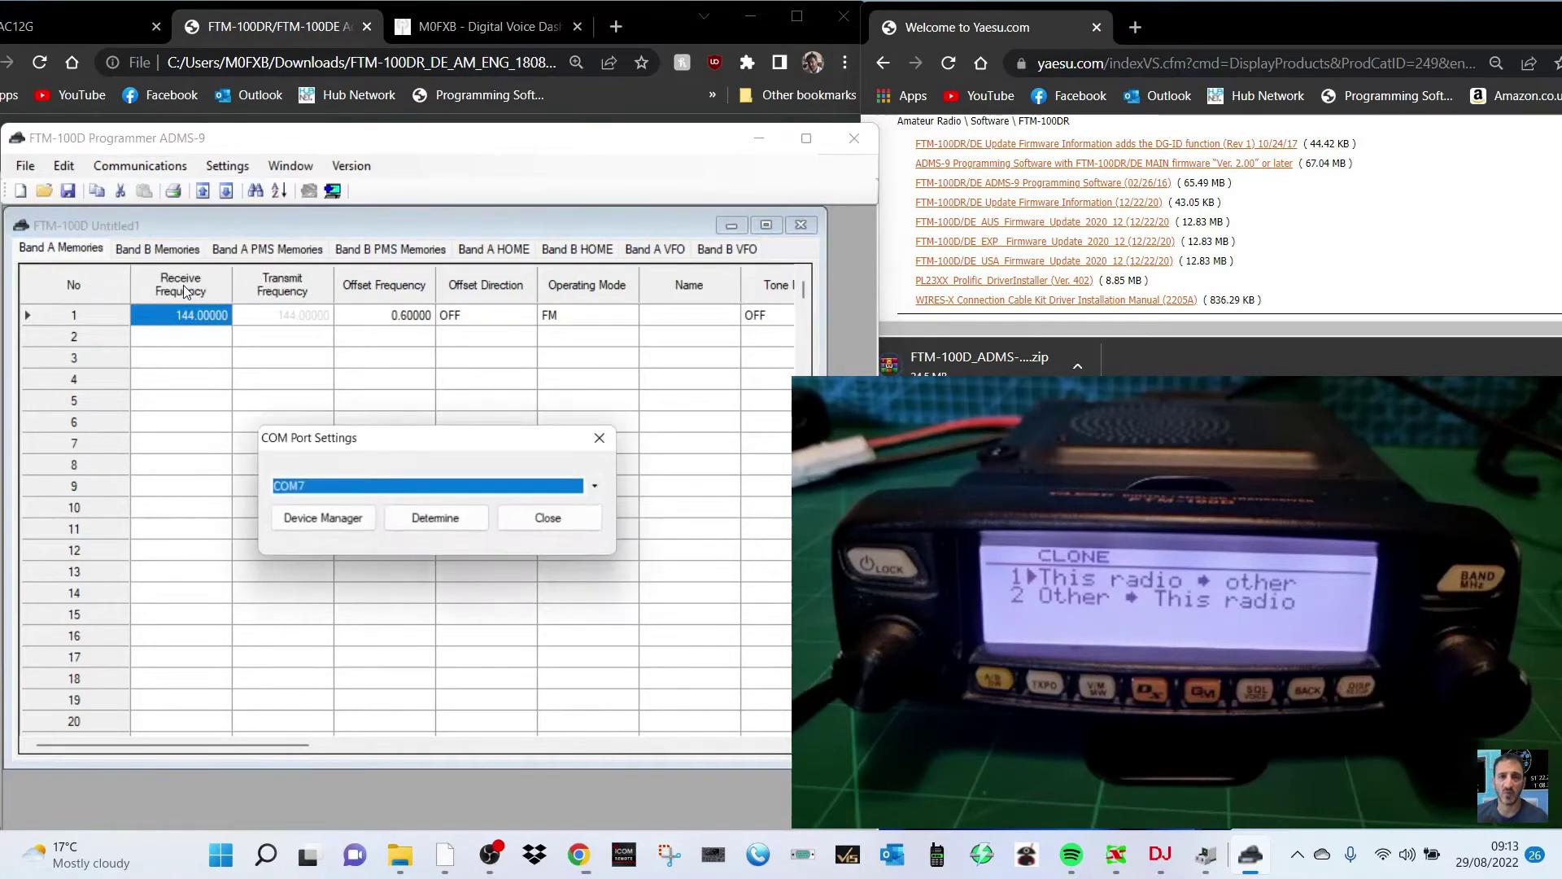
{"action": "left_click", "coordinate": [603, 488]}
{"action": "left_click", "coordinate": [386, 532]}
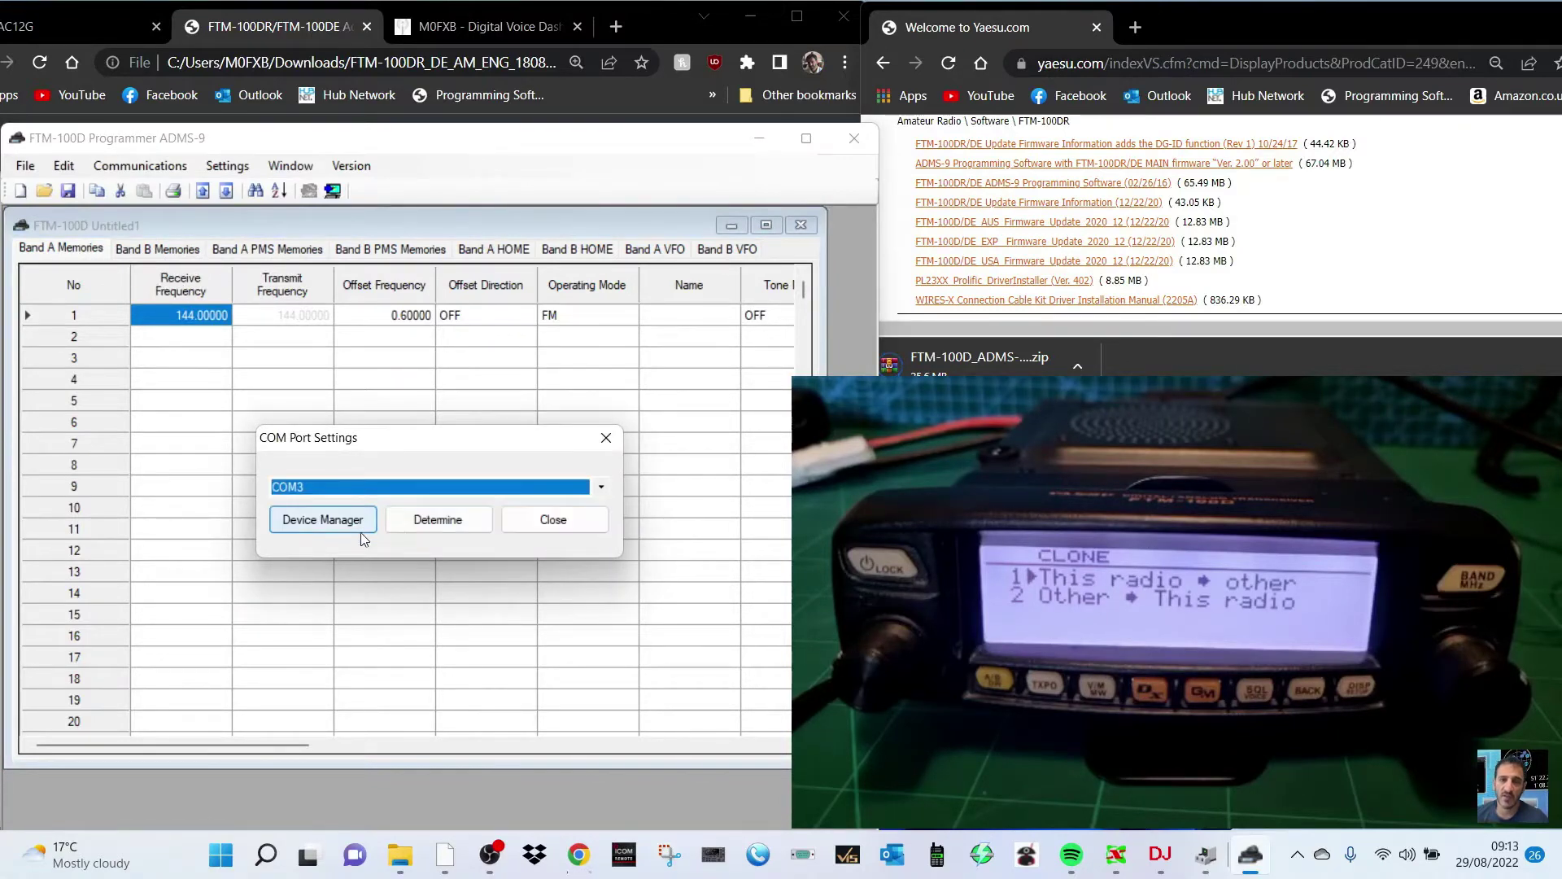
{"action": "left_click", "coordinate": [461, 523]}
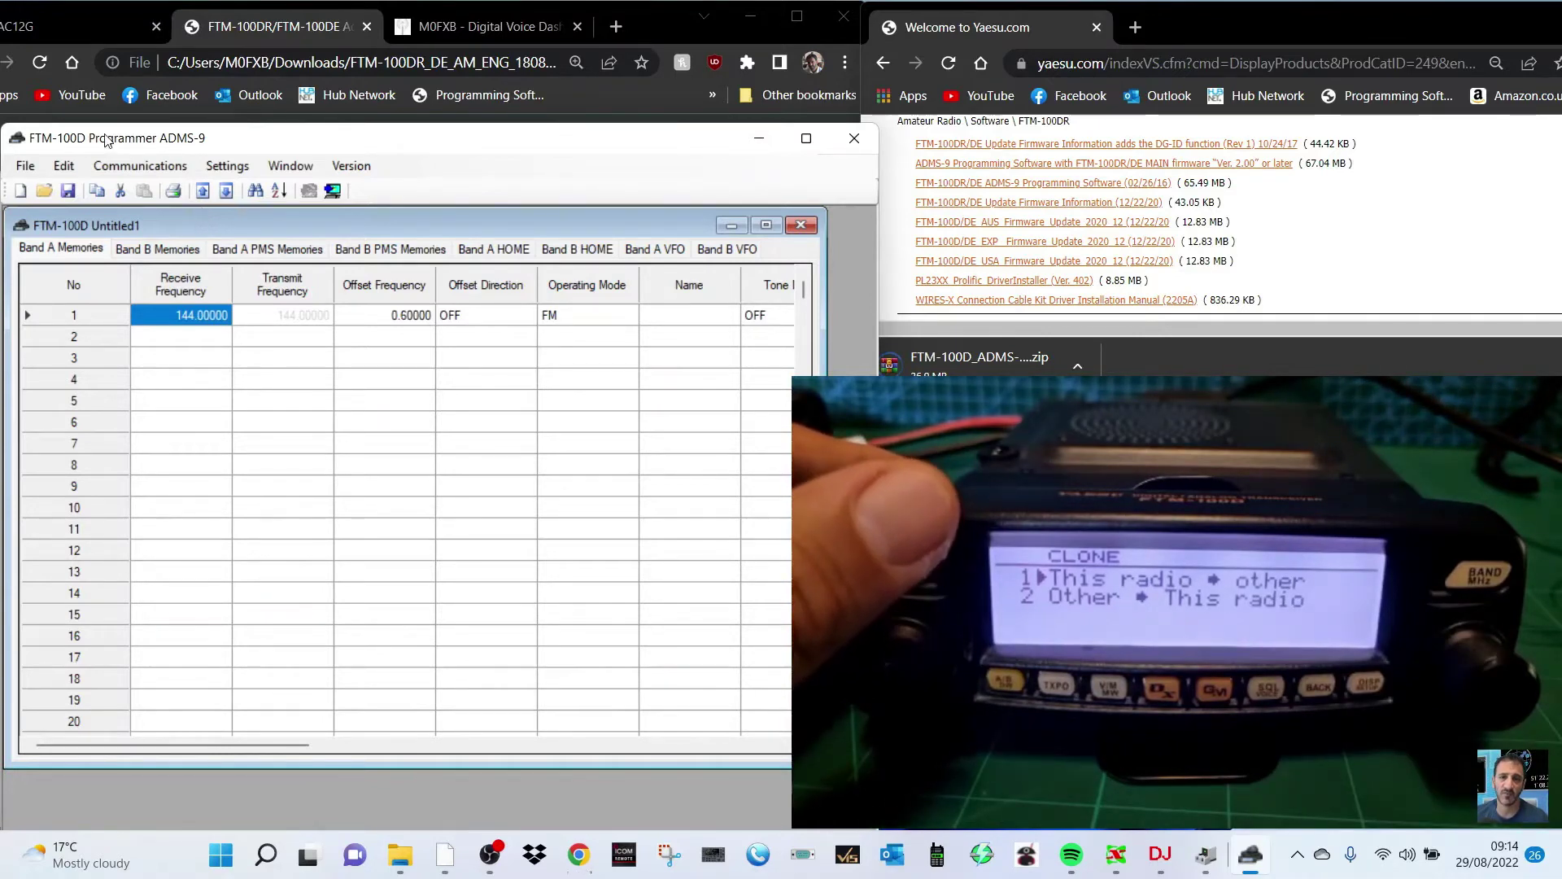
- Get the data from the FTM-100D radio into the programmer and close the transfer dialog once it completes
{"action": "left_click", "coordinate": [156, 173]}
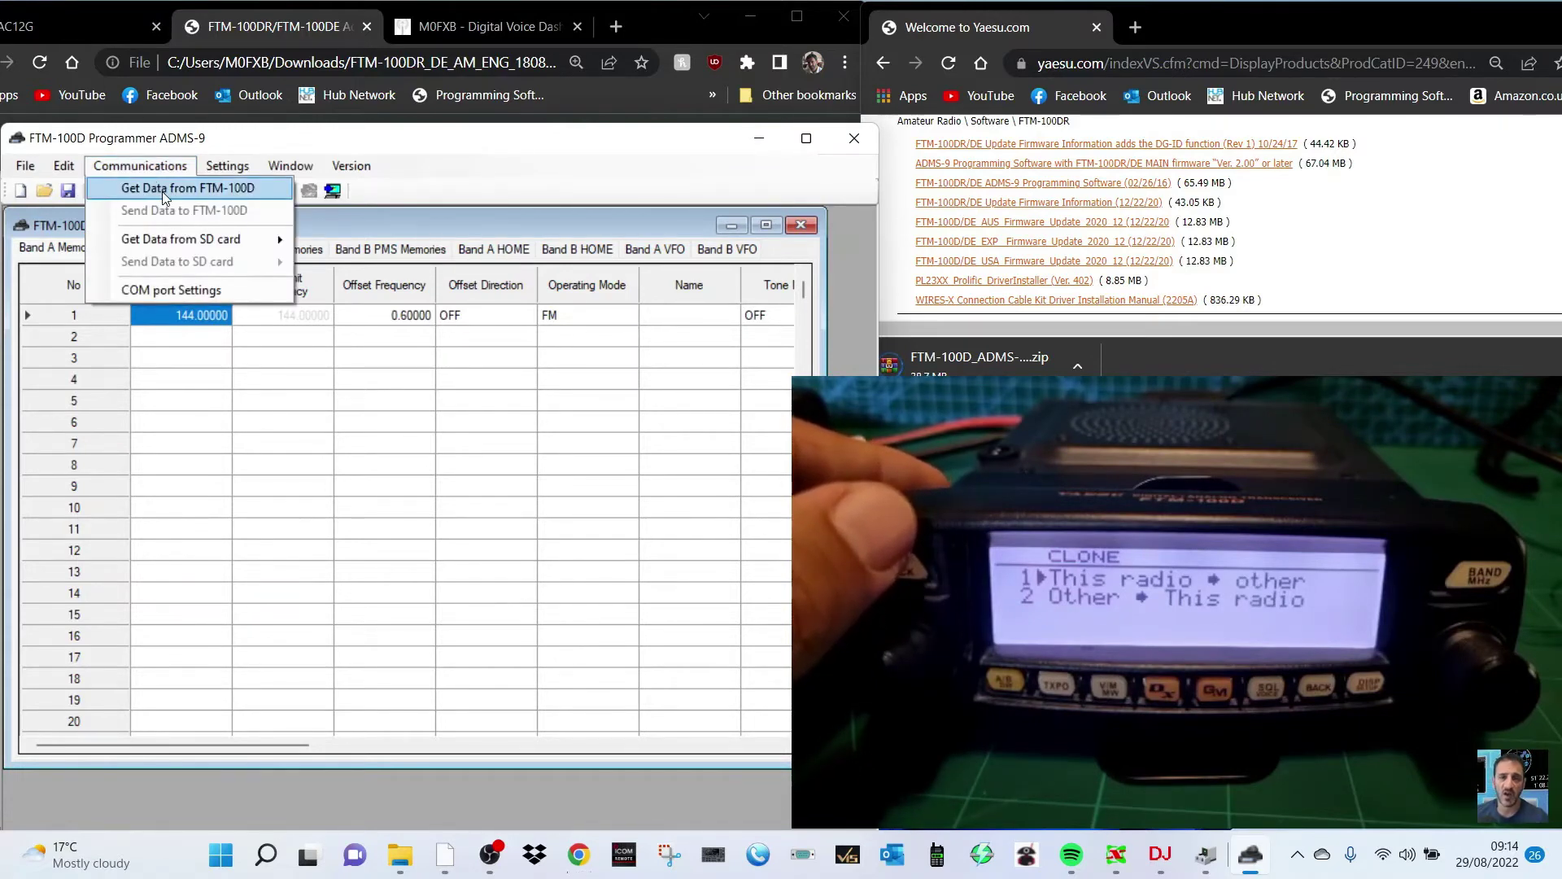
{"action": "left_click", "coordinate": [165, 192]}
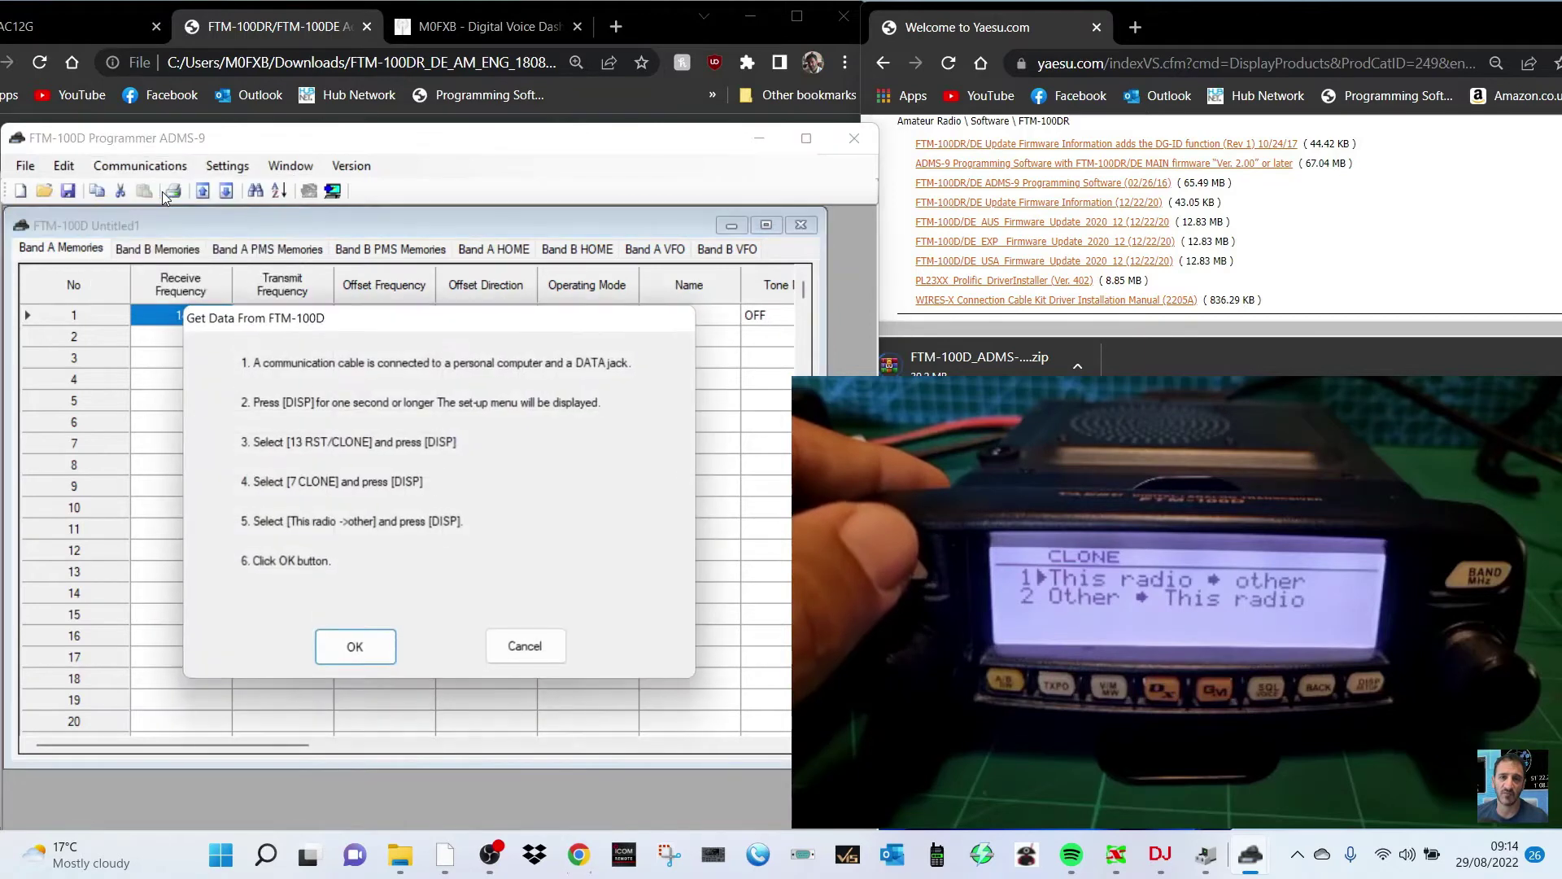
{"action": "left_click_drag", "start_coordinate": [460, 323], "coordinate": [455, 304]}
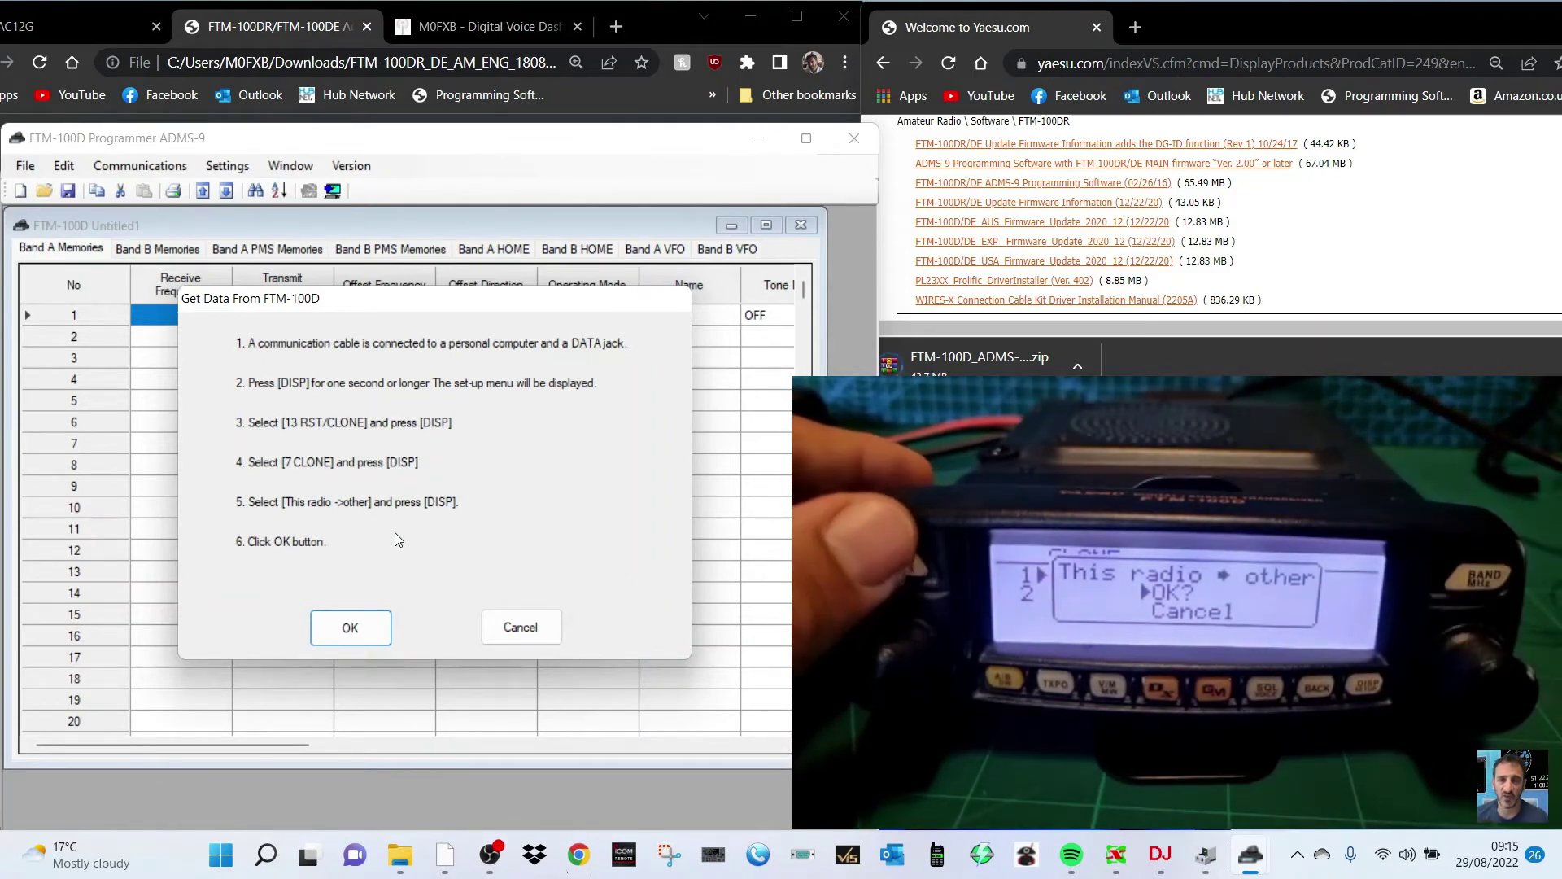
{"action": "left_click", "coordinate": [374, 625]}
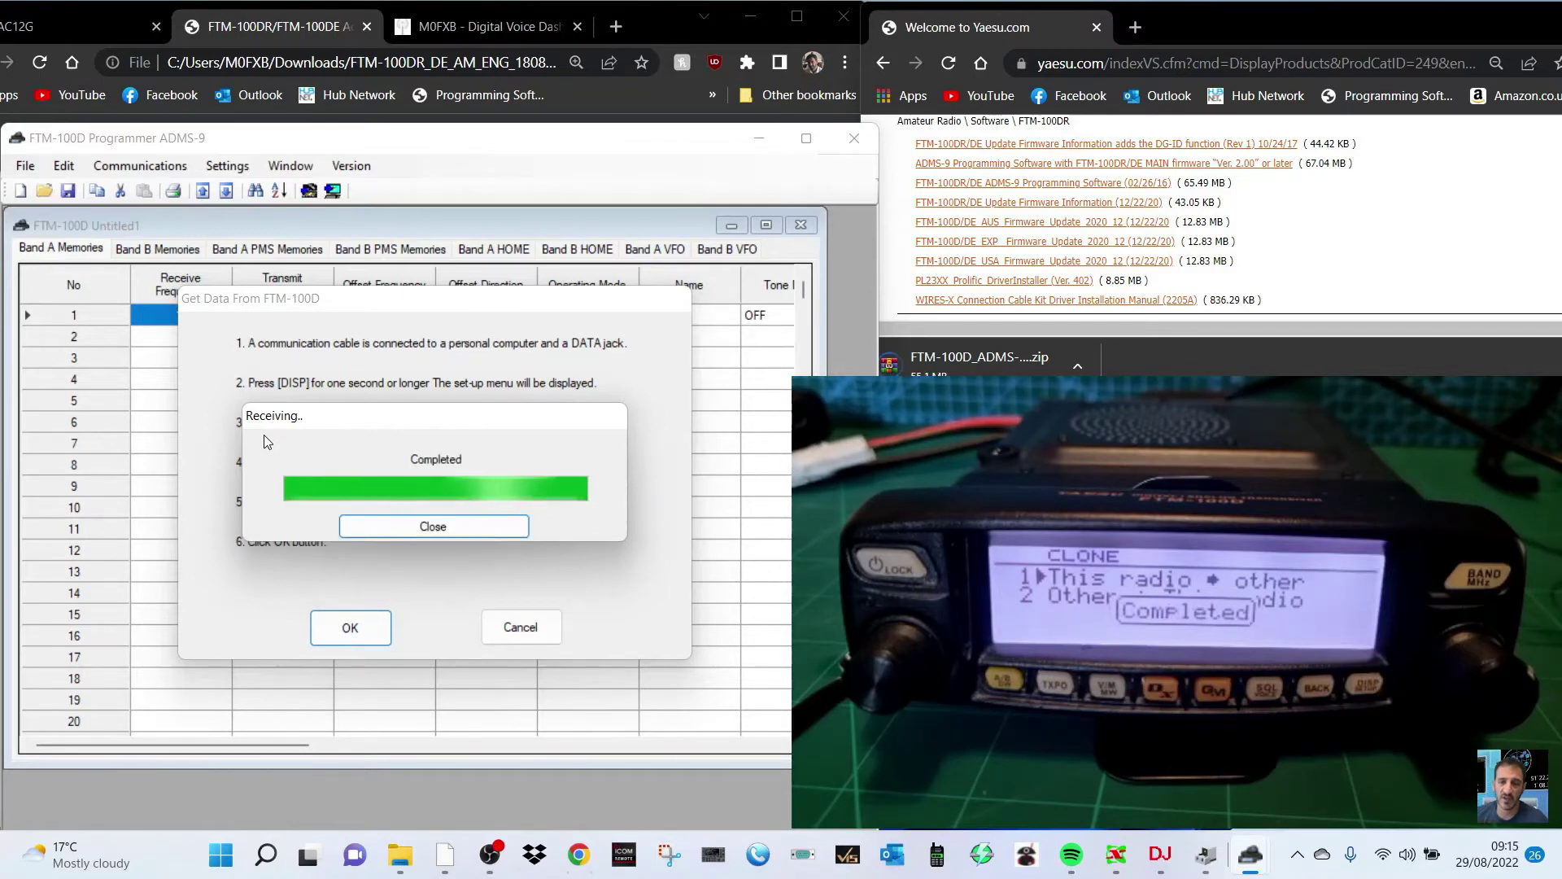
{"action": "left_click", "coordinate": [418, 527]}
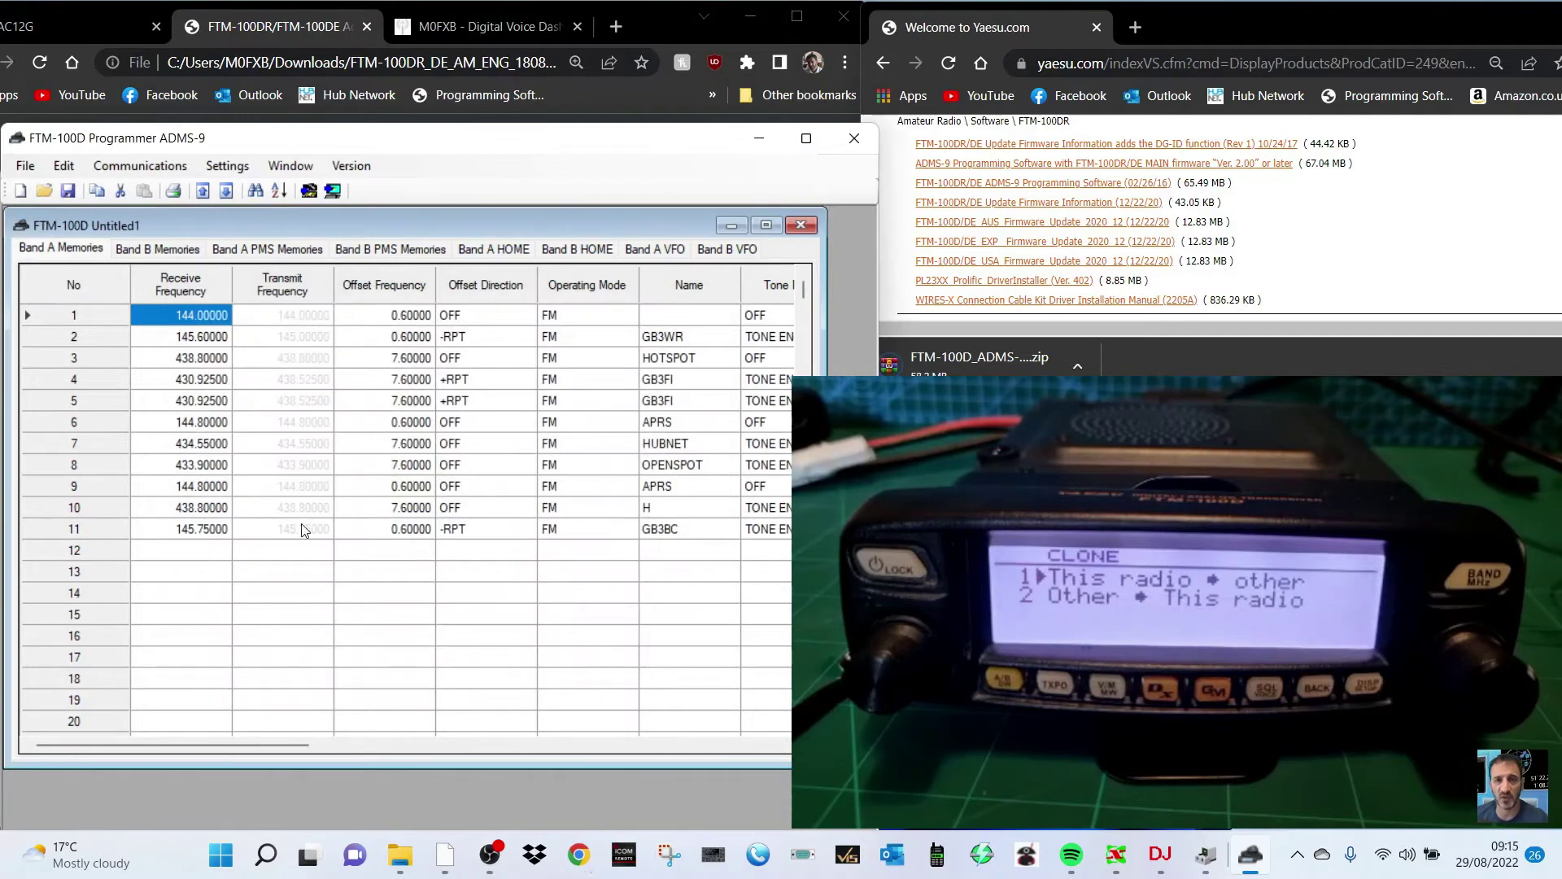
- Enter a receive frequency of 145.775 for memory 12 in the Band A Memories
{"action": "left_click", "coordinate": [192, 552]}
{"action": "type", "text": "145"}
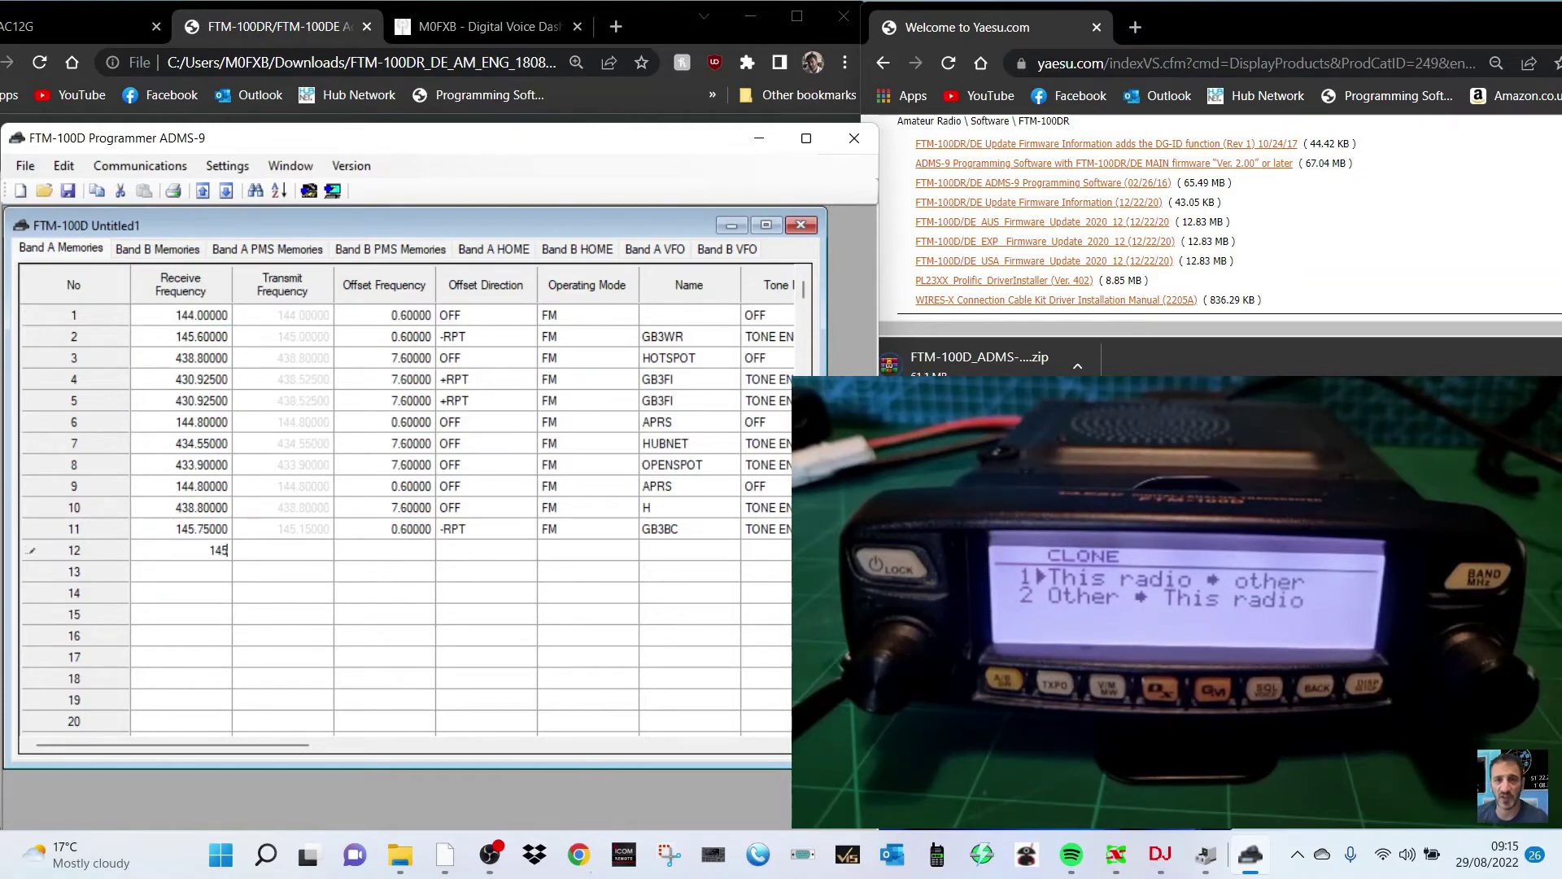
{"action": "type", "text": ".77"}
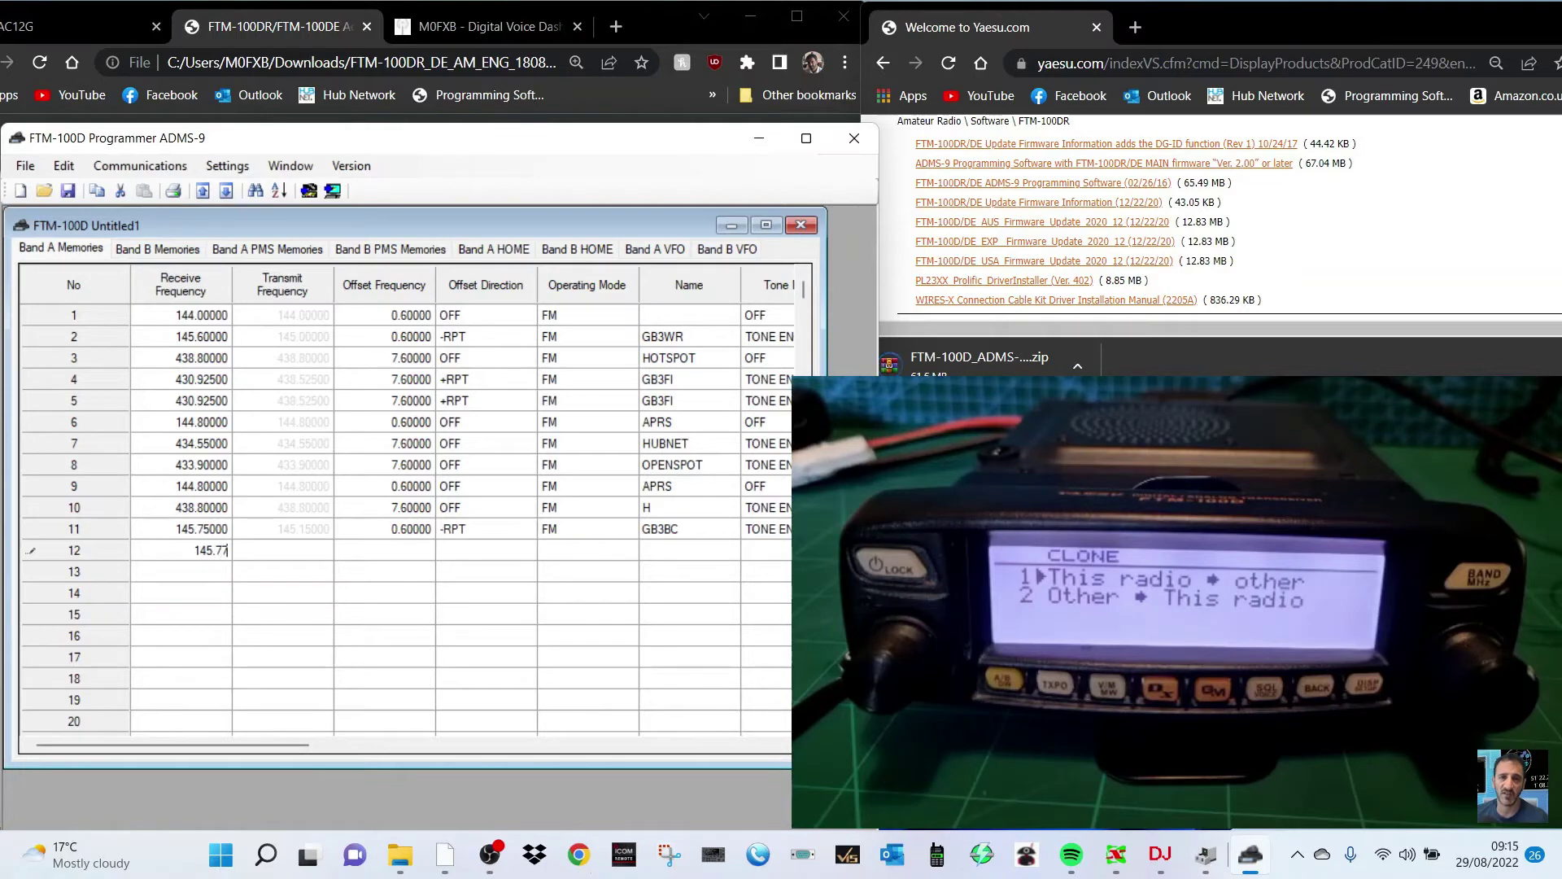
{"action": "type", "text": "5"}
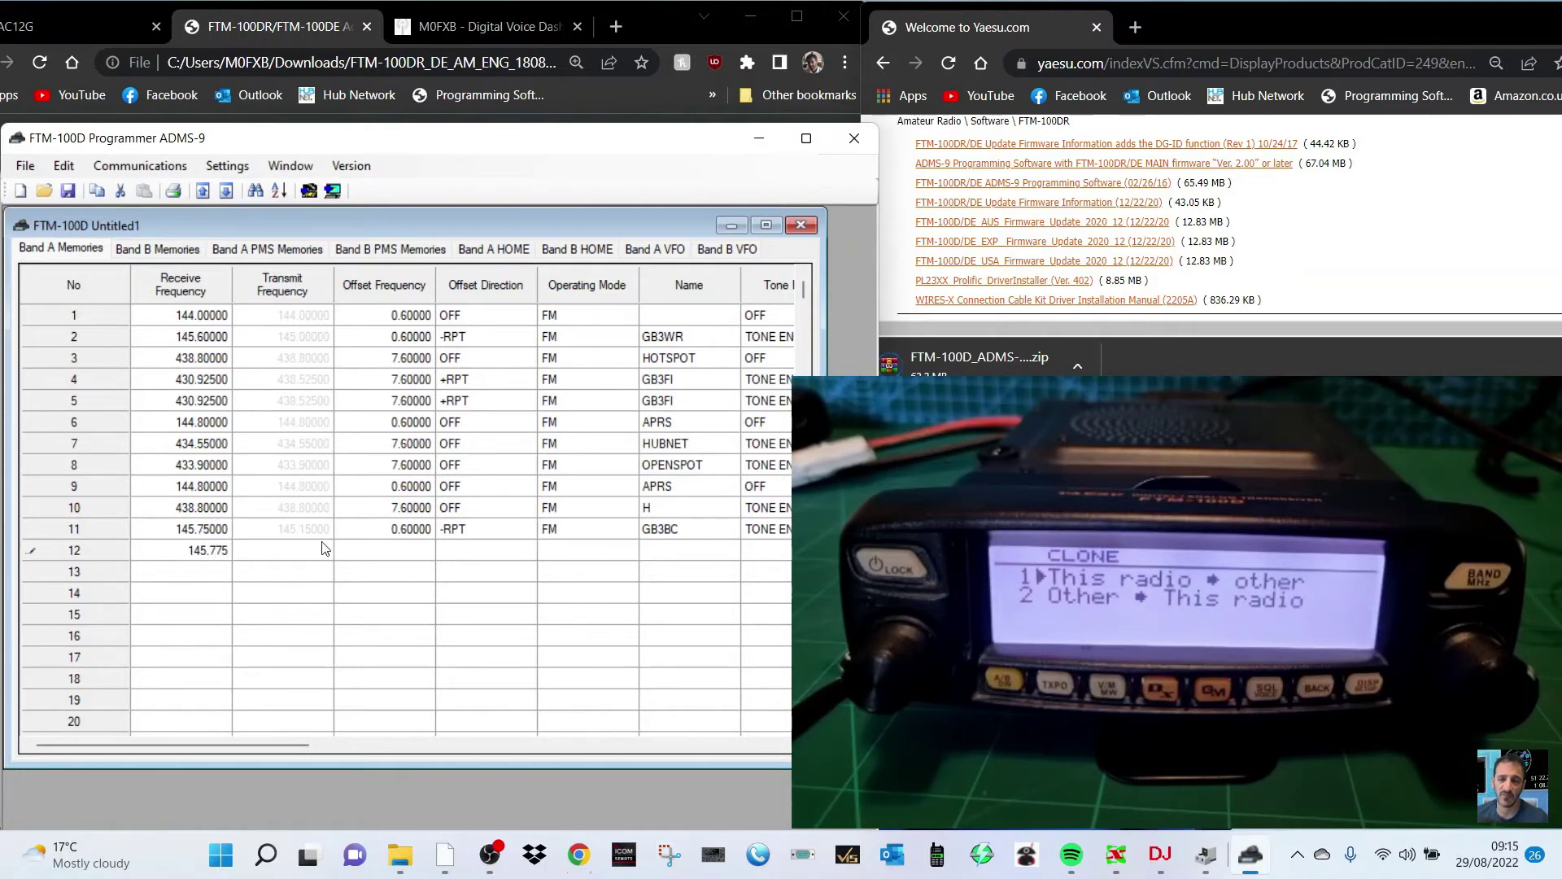
{"action": "left_click", "coordinate": [322, 549]}
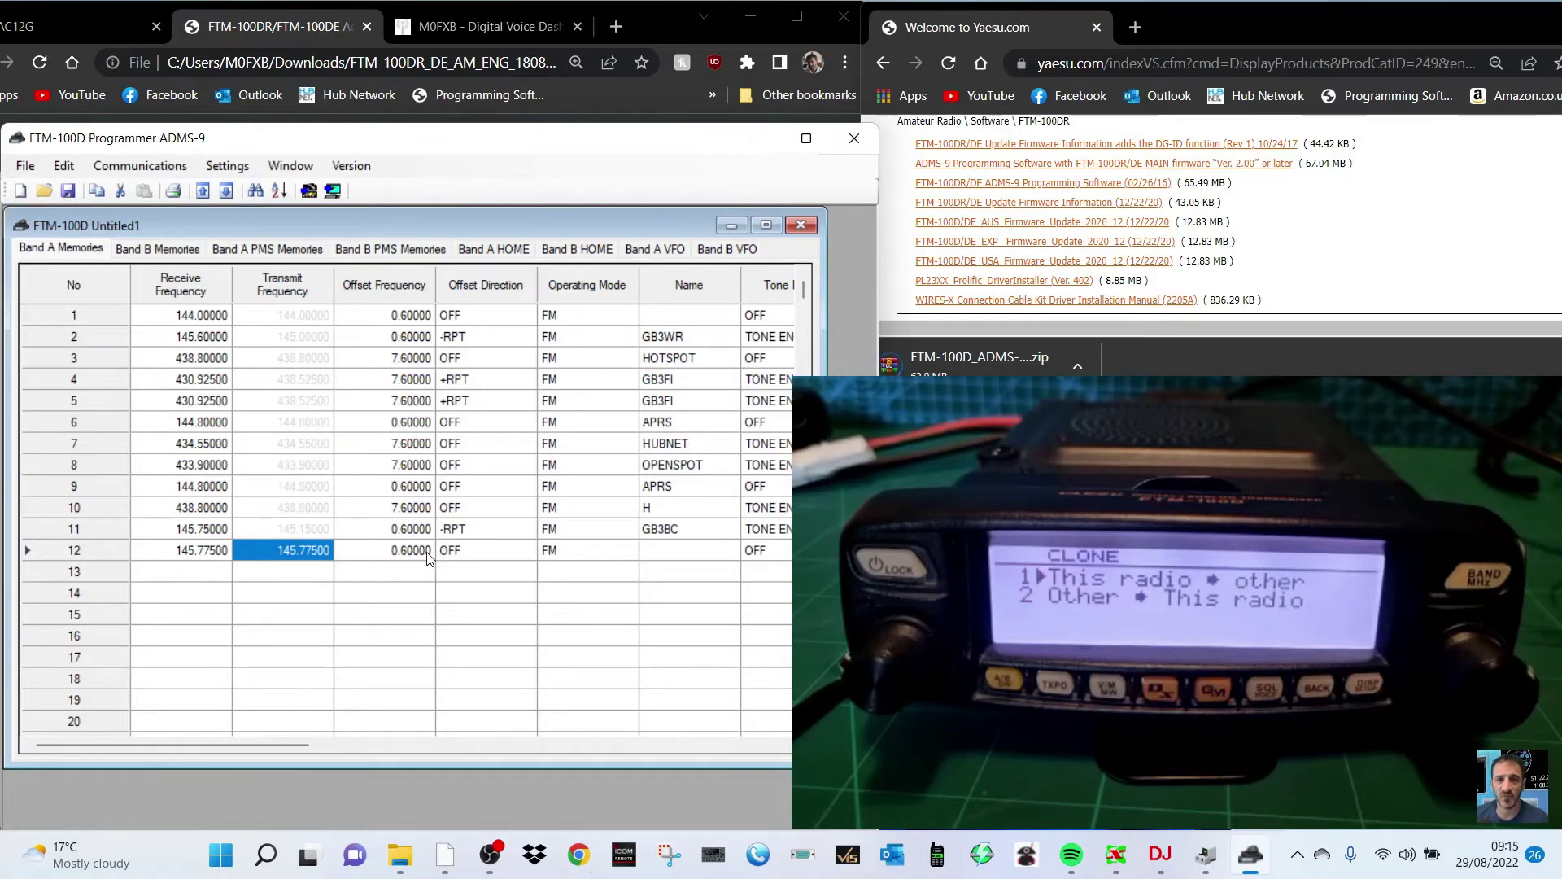
- Set the offset direction of memory 12 to -RPT and name the channel GB3WD
{"action": "left_click", "coordinate": [485, 559]}
{"action": "left_click", "coordinate": [529, 550]}
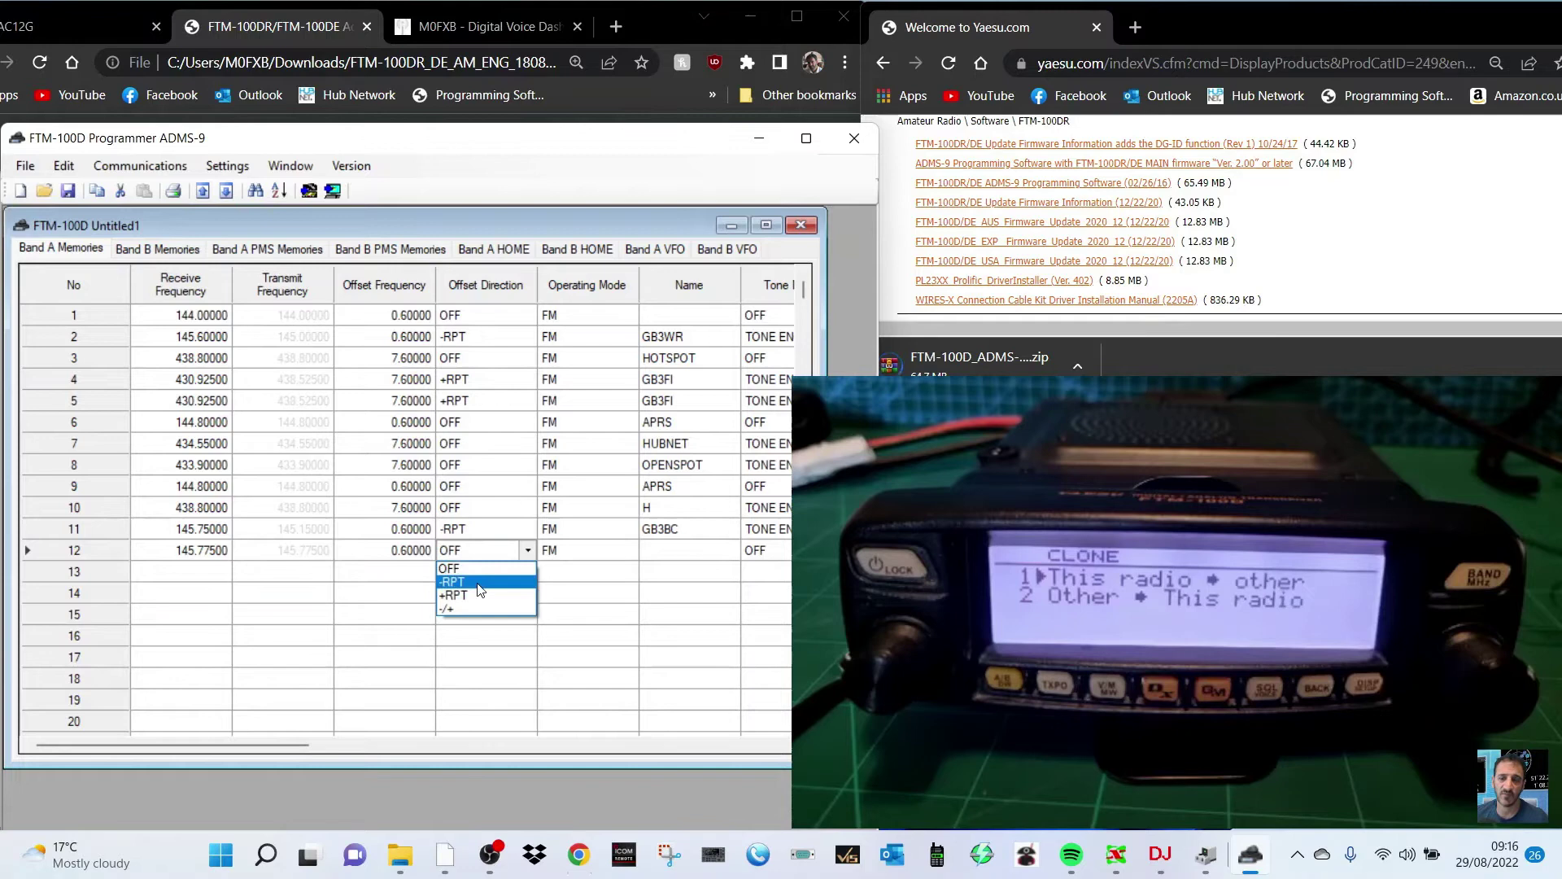
{"action": "left_click", "coordinate": [500, 581]}
{"action": "left_click", "coordinate": [696, 555]}
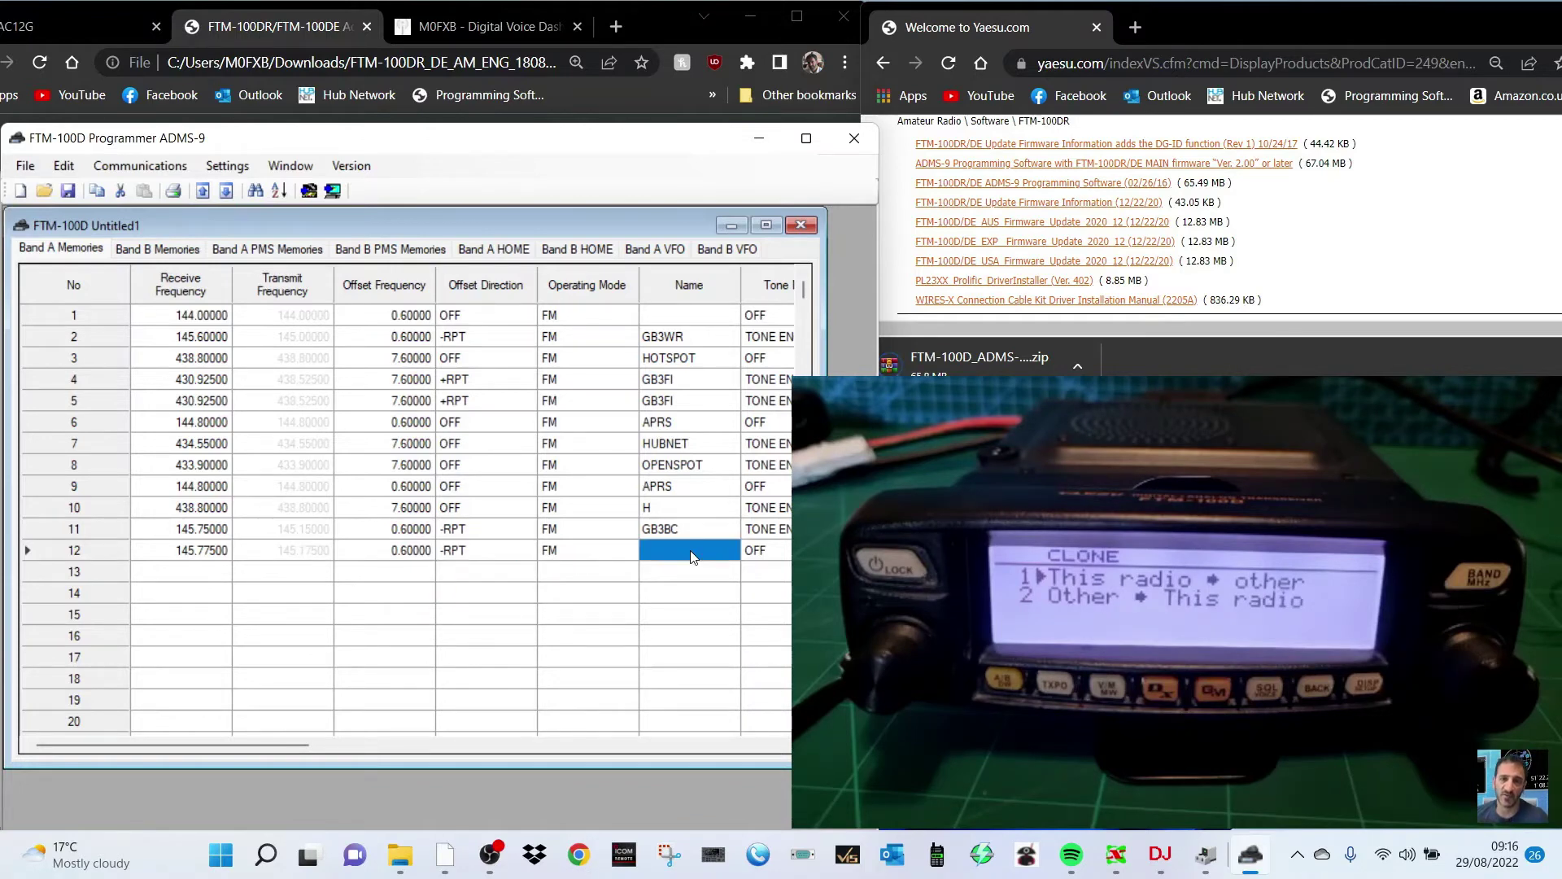
{"action": "type", "text": "GB3WD"}
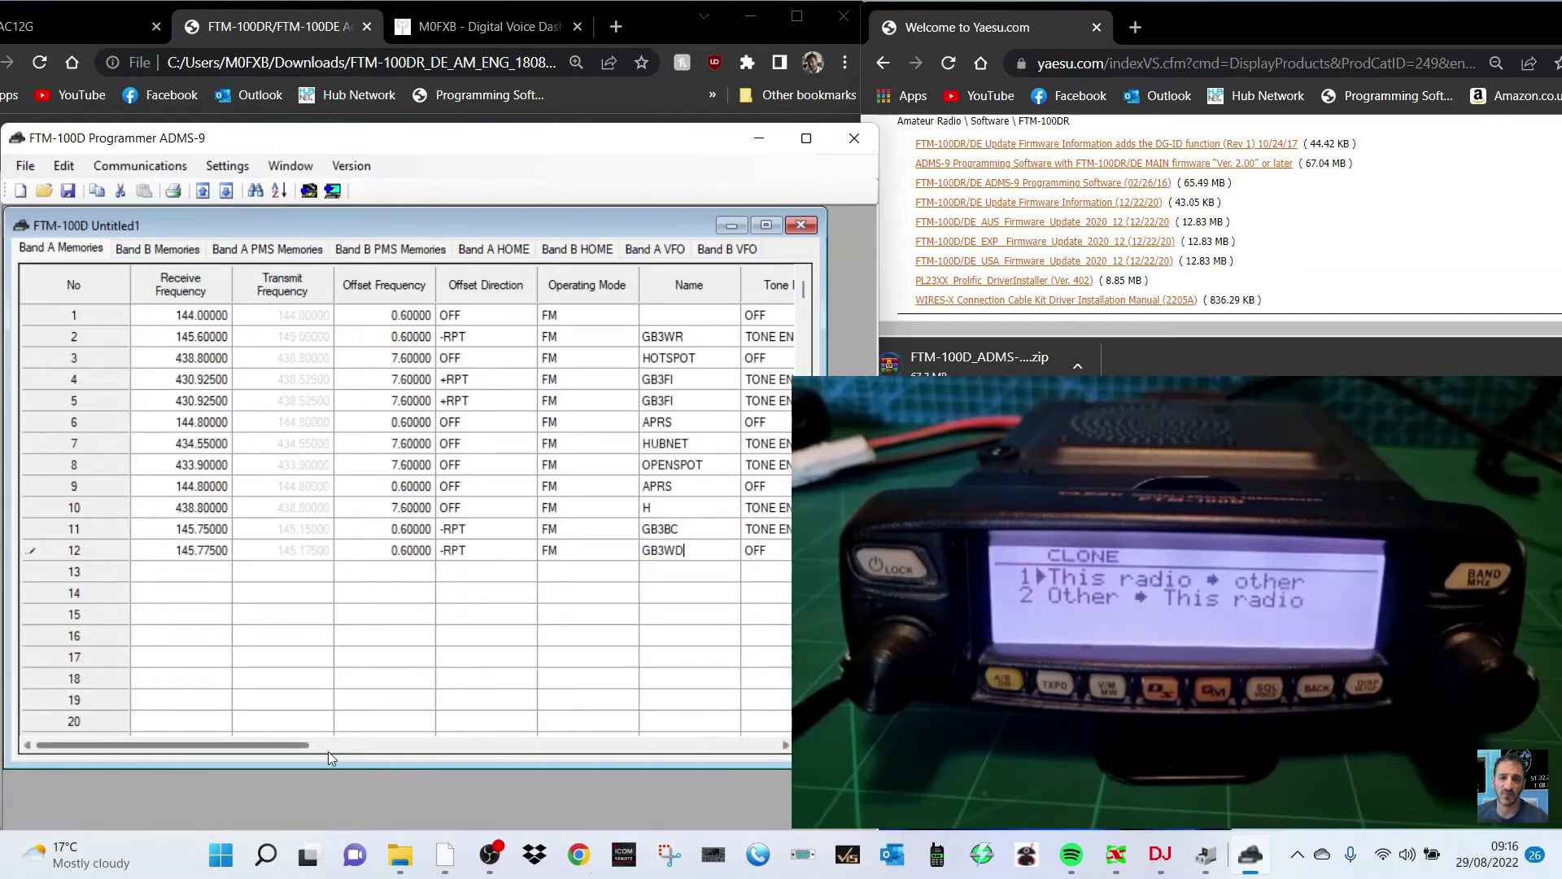
- Set the tone mode of memory 12 to TONE ENC with a CTCSS frequency of 94.8 Hz
{"action": "left_click_drag", "start_coordinate": [309, 744], "coordinate": [434, 749]}
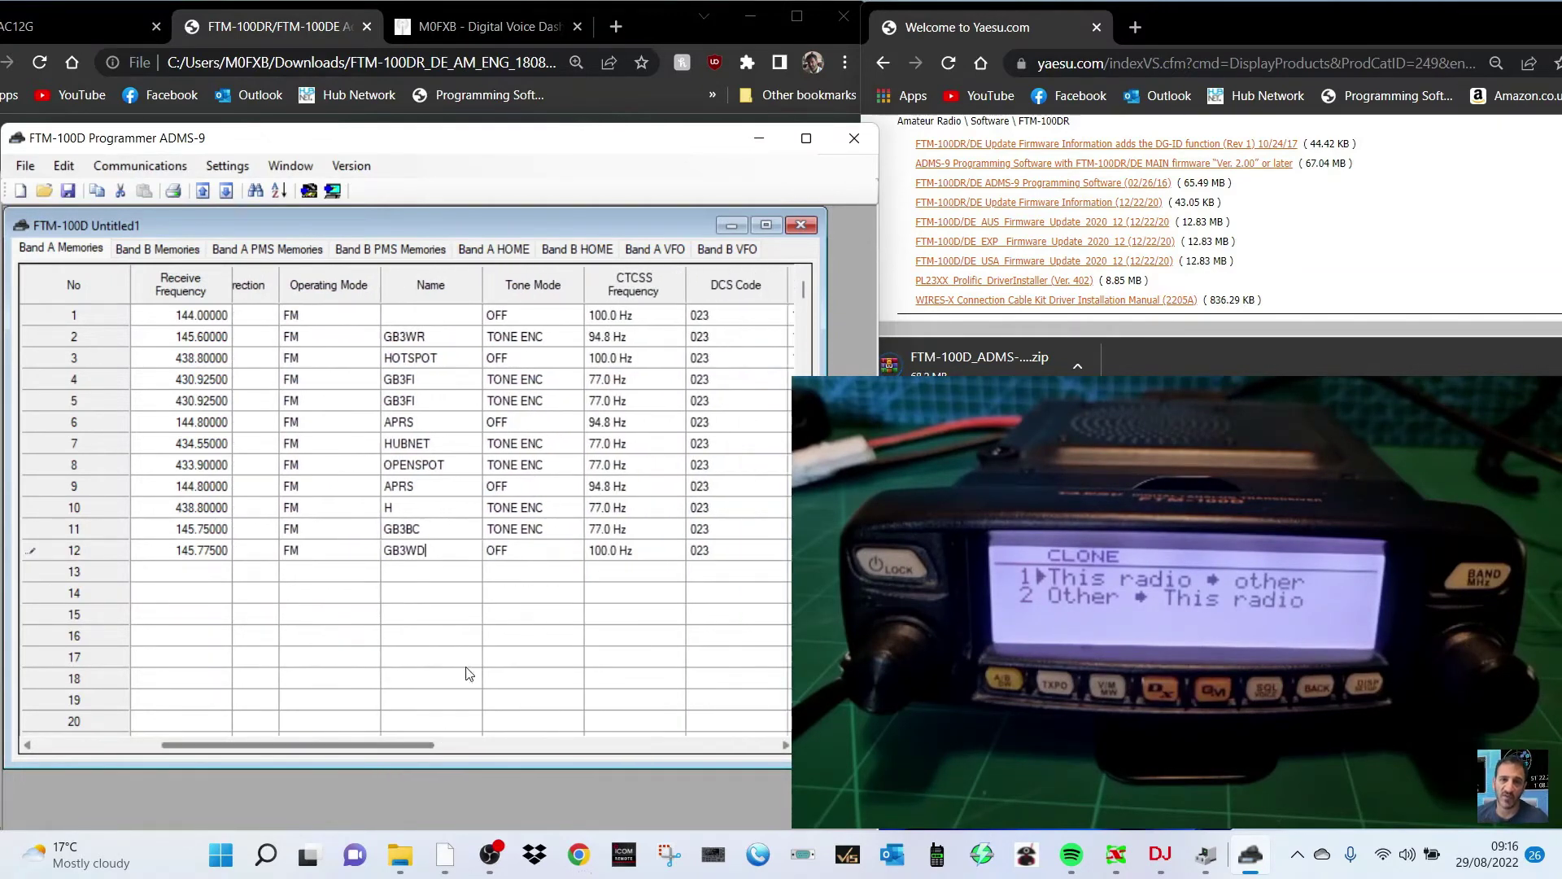
{"action": "left_click", "coordinate": [575, 550]}
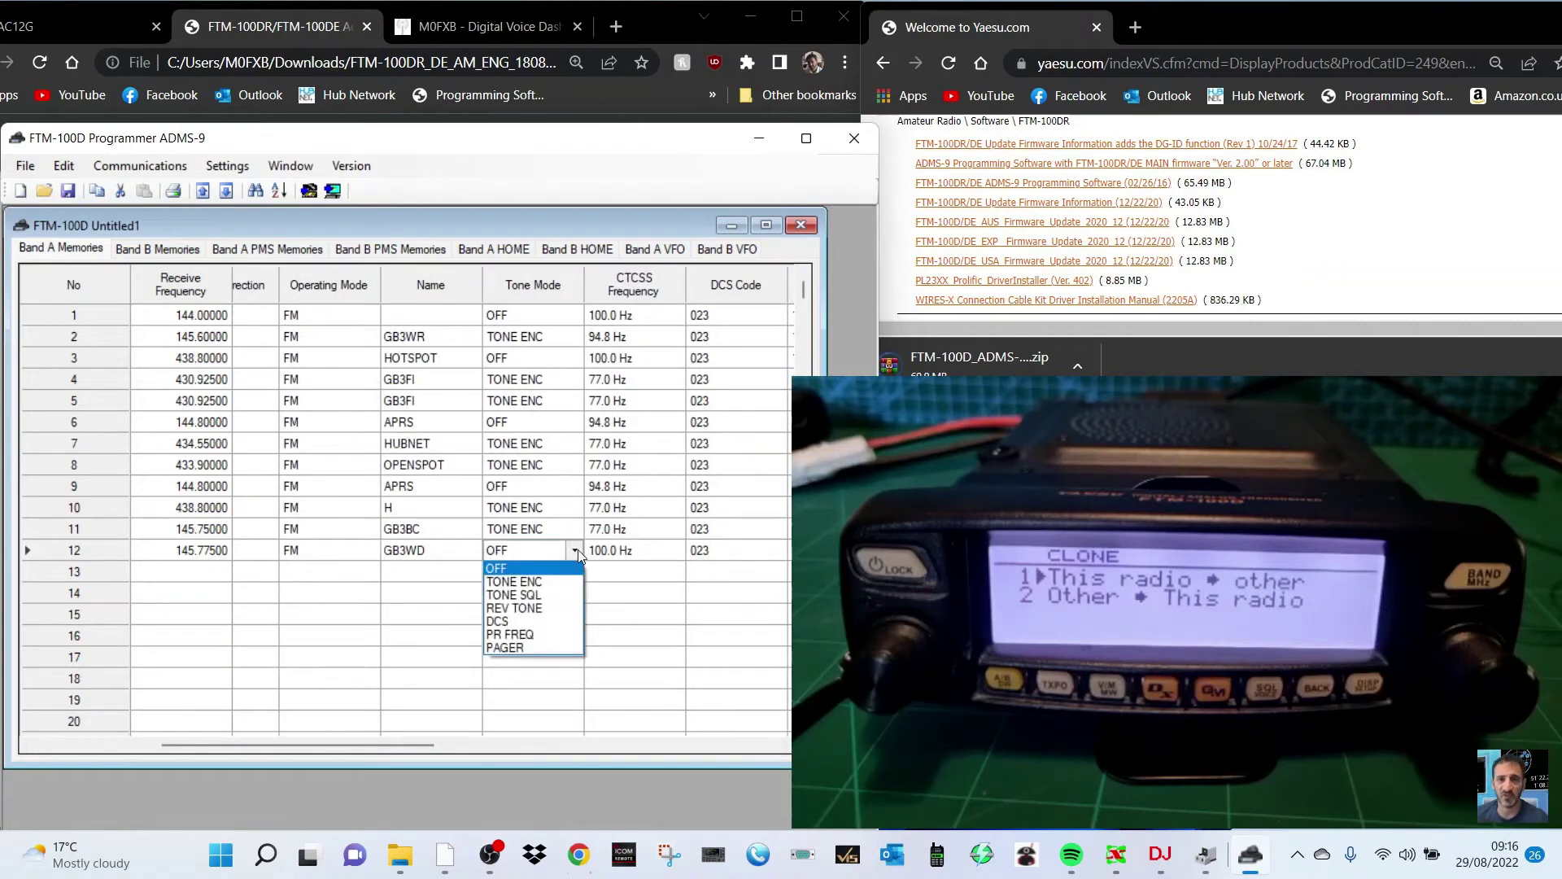
{"action": "left_click", "coordinate": [546, 583]}
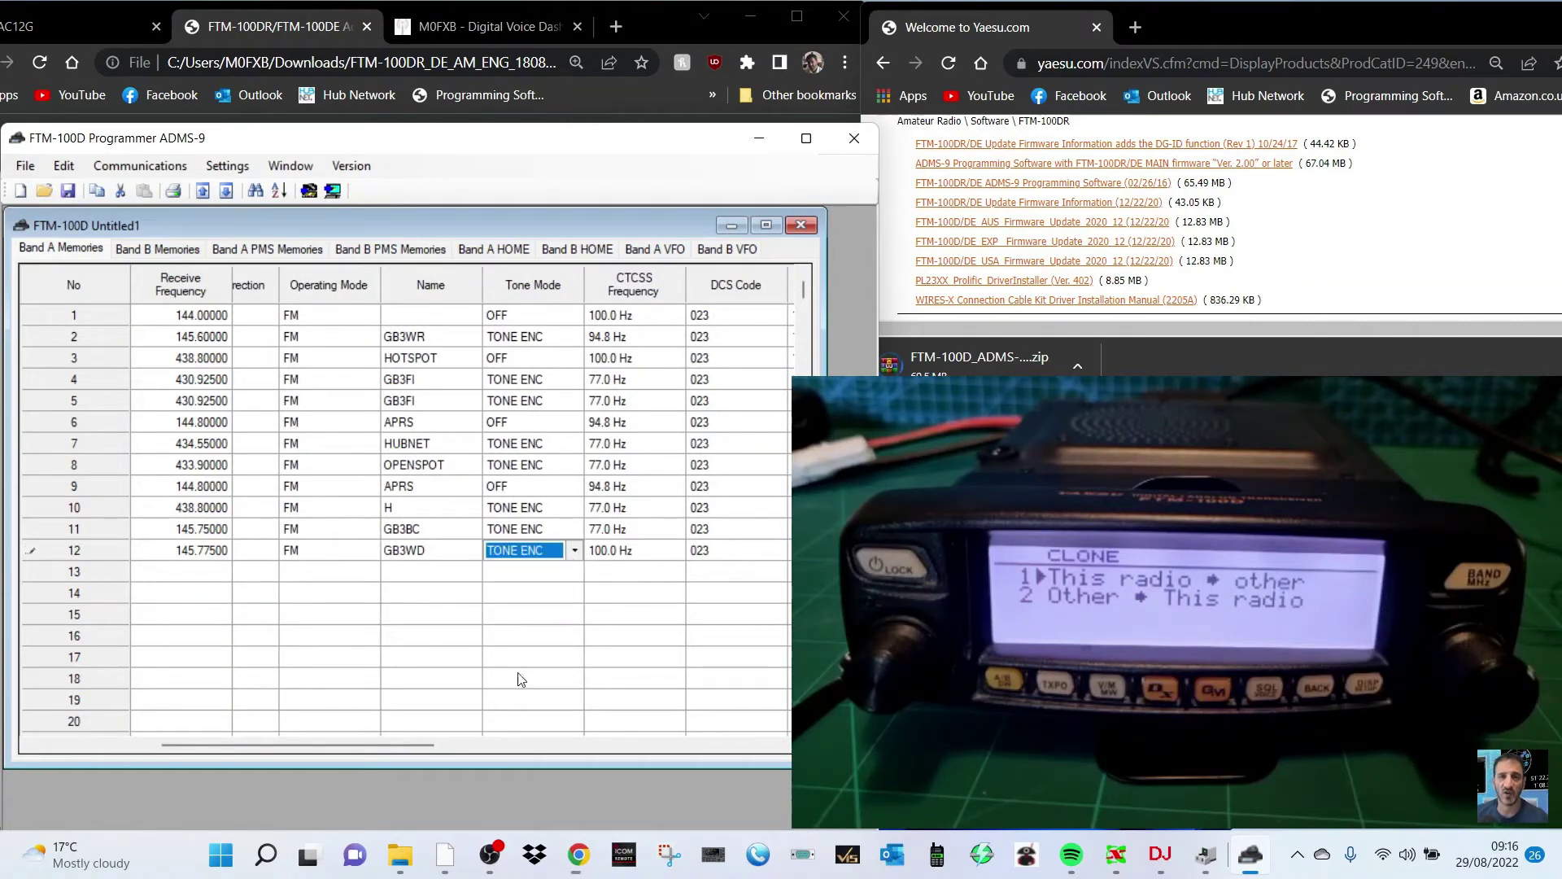
{"action": "left_click", "coordinate": [648, 556]}
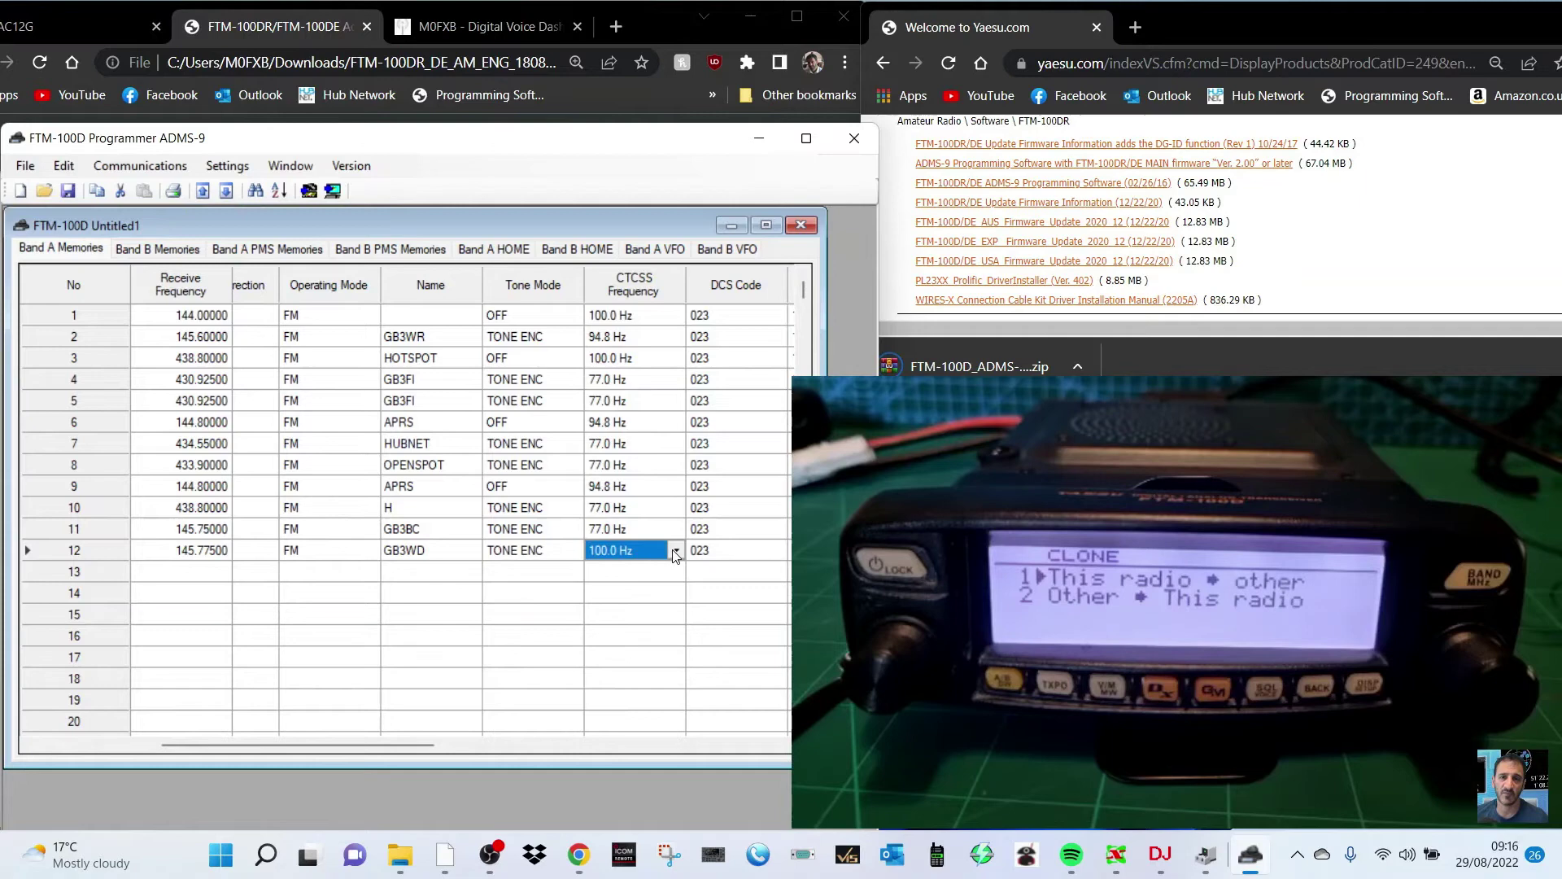
{"action": "left_click", "coordinate": [674, 551]}
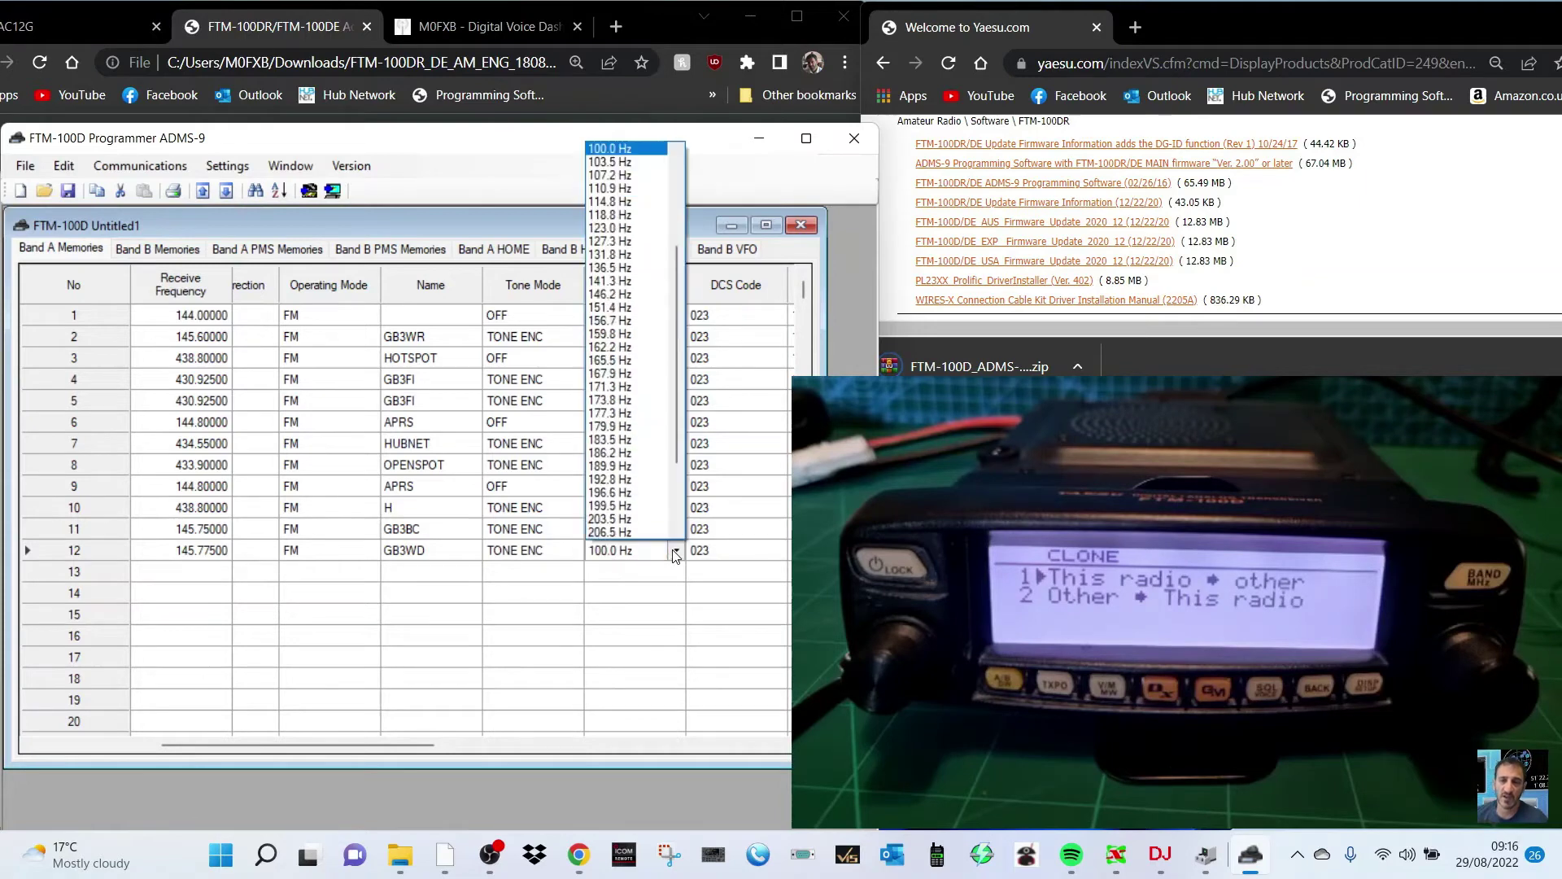
{"action": "left_click", "coordinate": [677, 178]}
{"action": "left_click", "coordinate": [653, 282]}
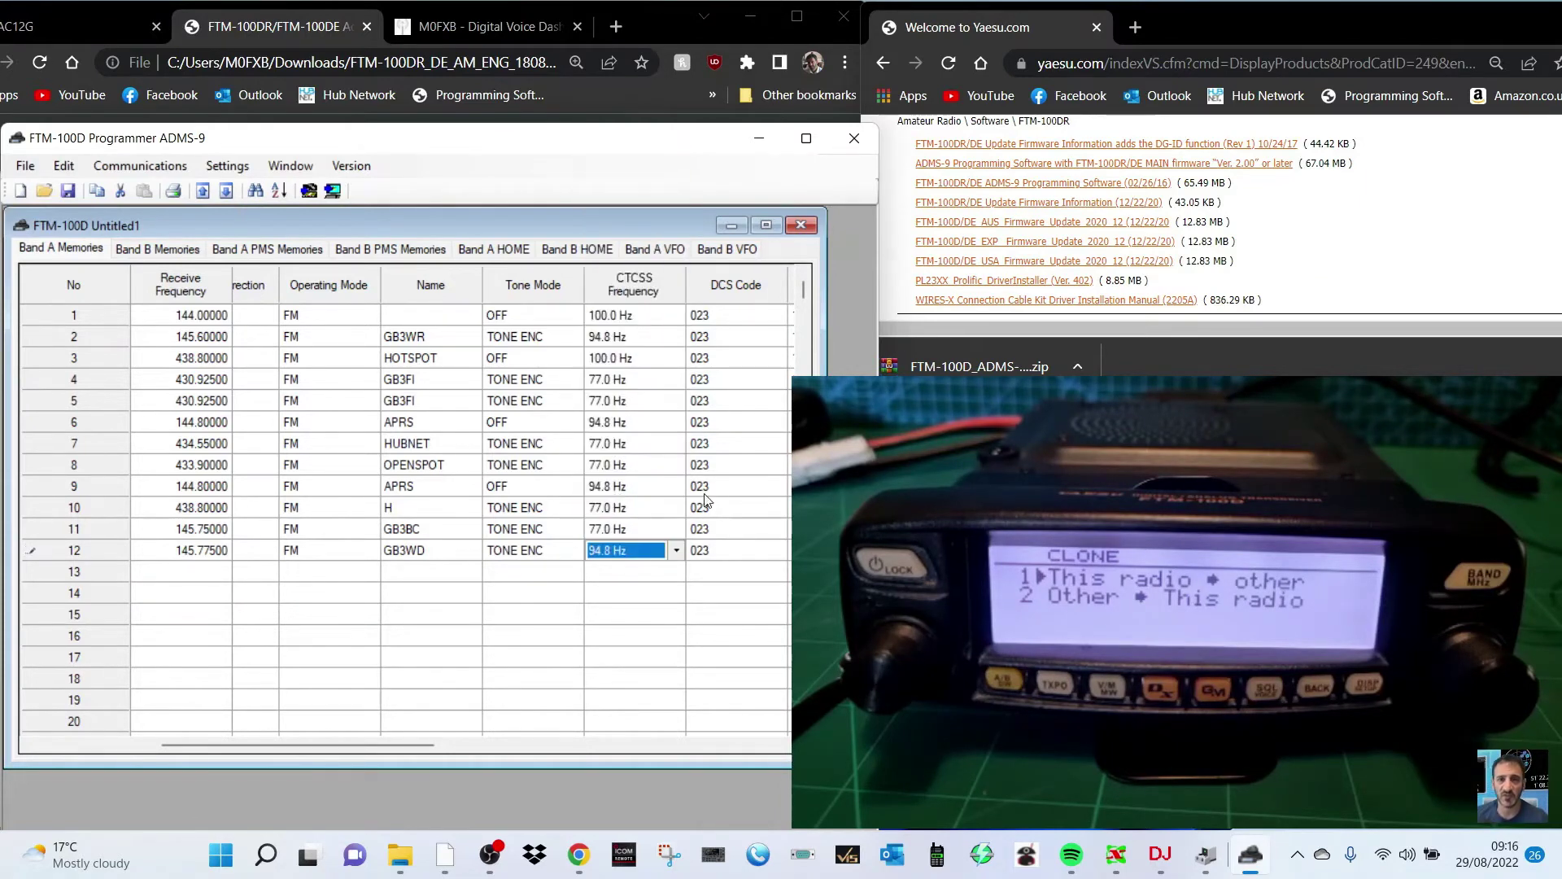
- Send the programmer's data to the FTM-100D, confirming the transfer once the radio is waiting in its Other -> This radio clone mode
{"action": "left_click_drag", "start_coordinate": [422, 749], "coordinate": [669, 727]}
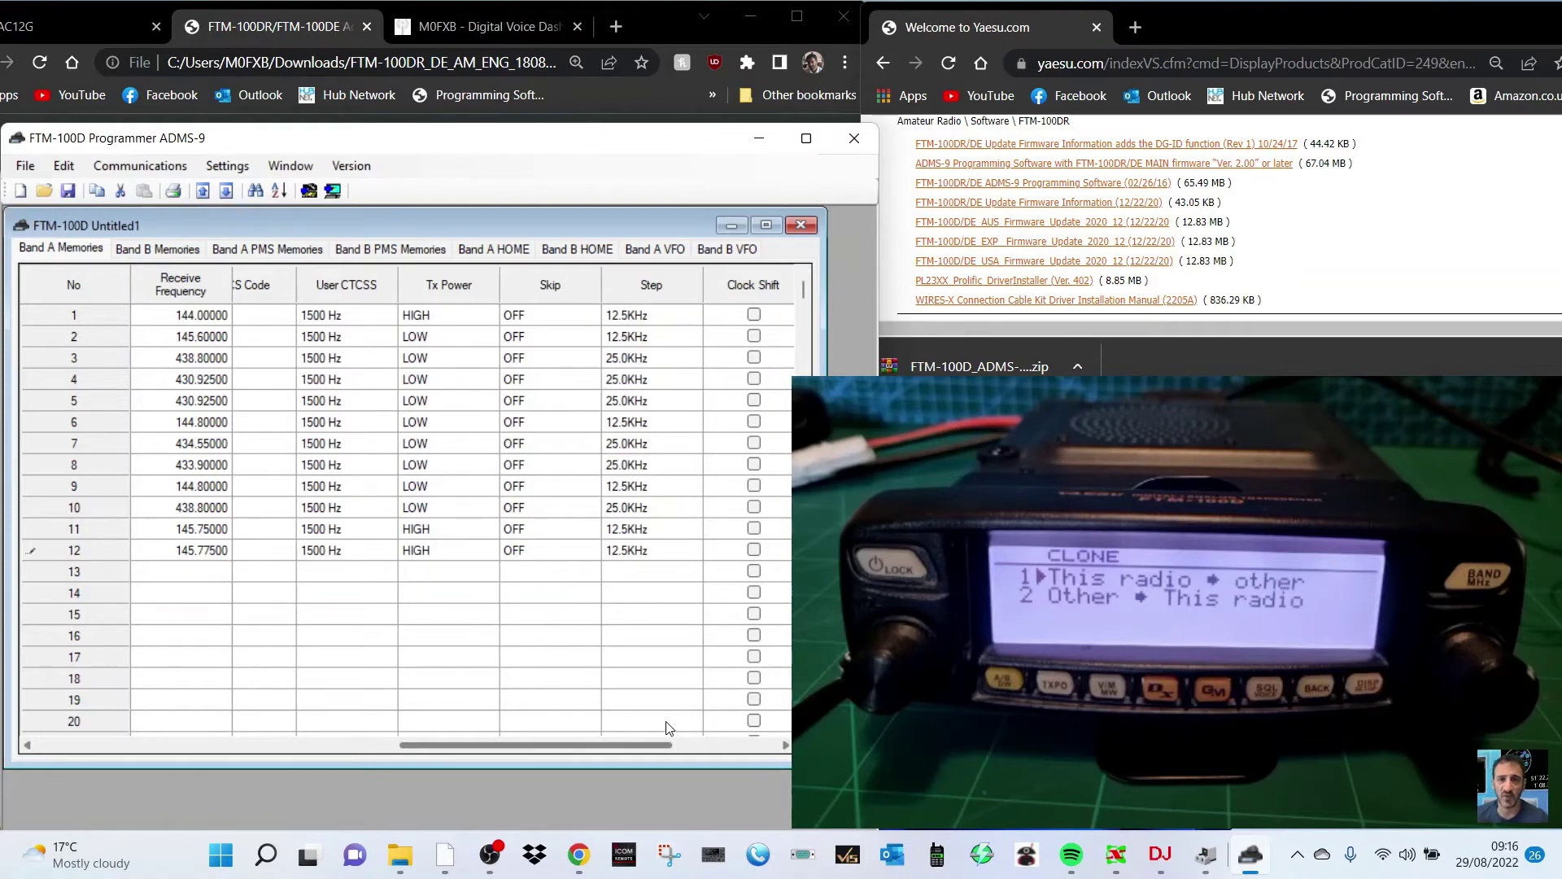
{"action": "left_click_drag", "start_coordinate": [669, 727], "coordinate": [211, 716]}
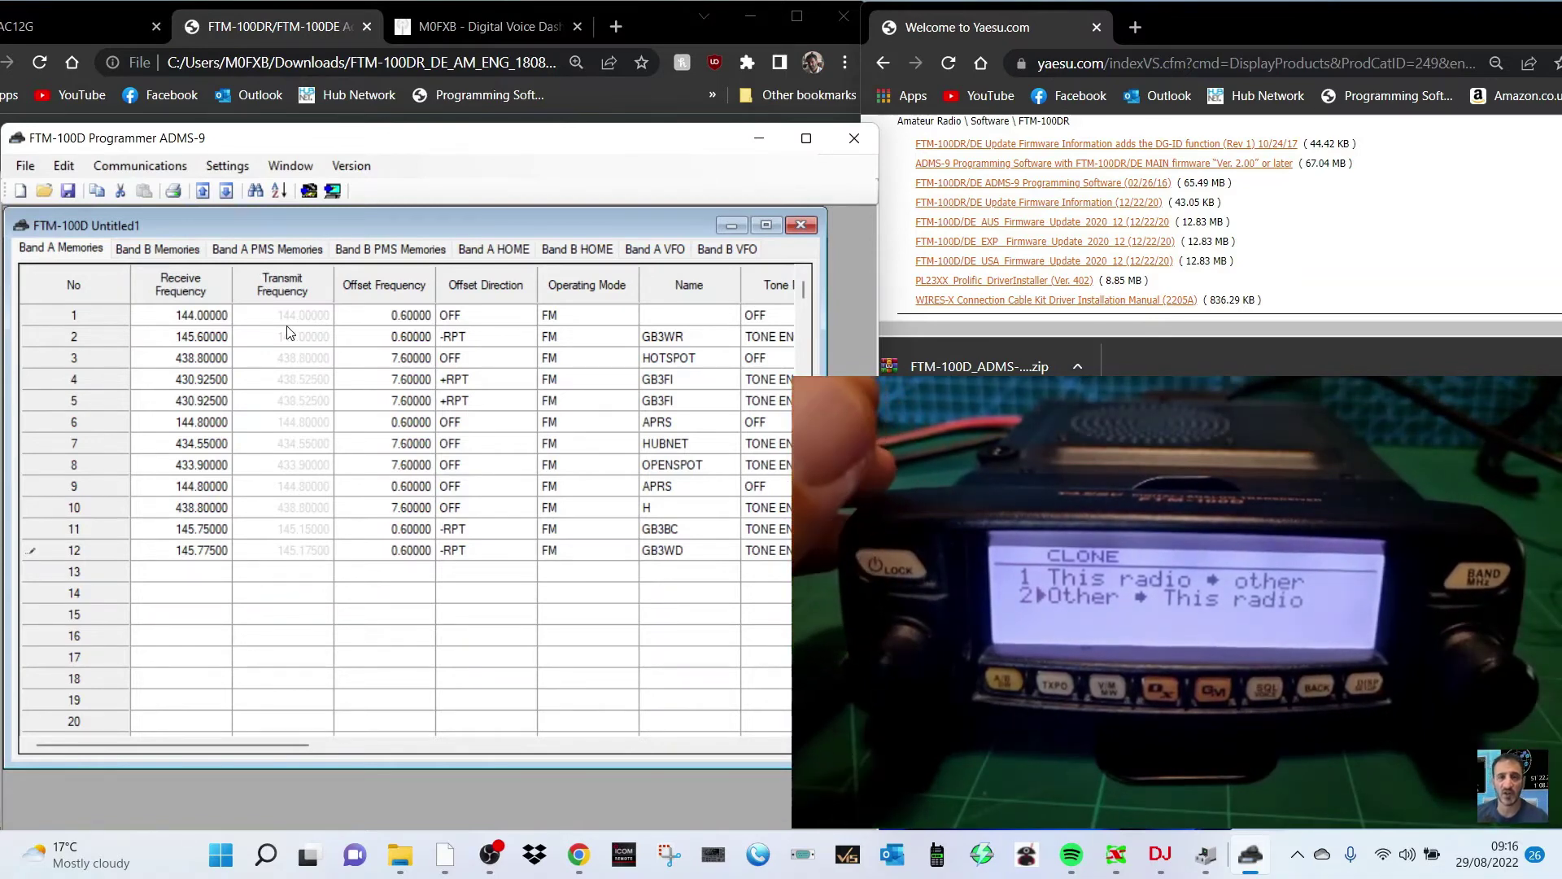
{"action": "left_click", "coordinate": [140, 166]}
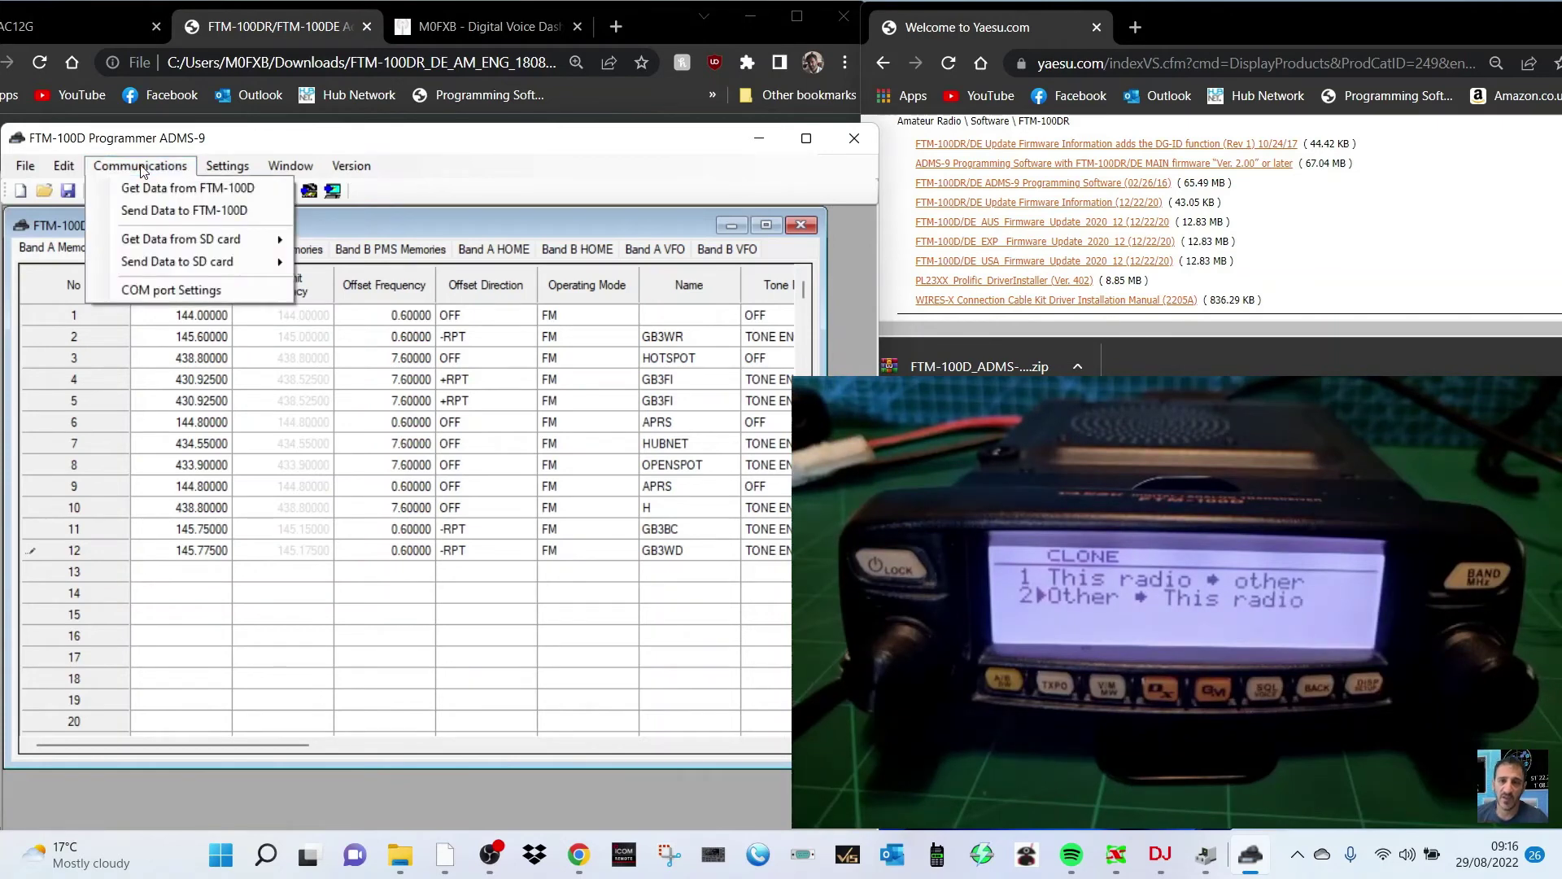
{"action": "left_click", "coordinate": [155, 210]}
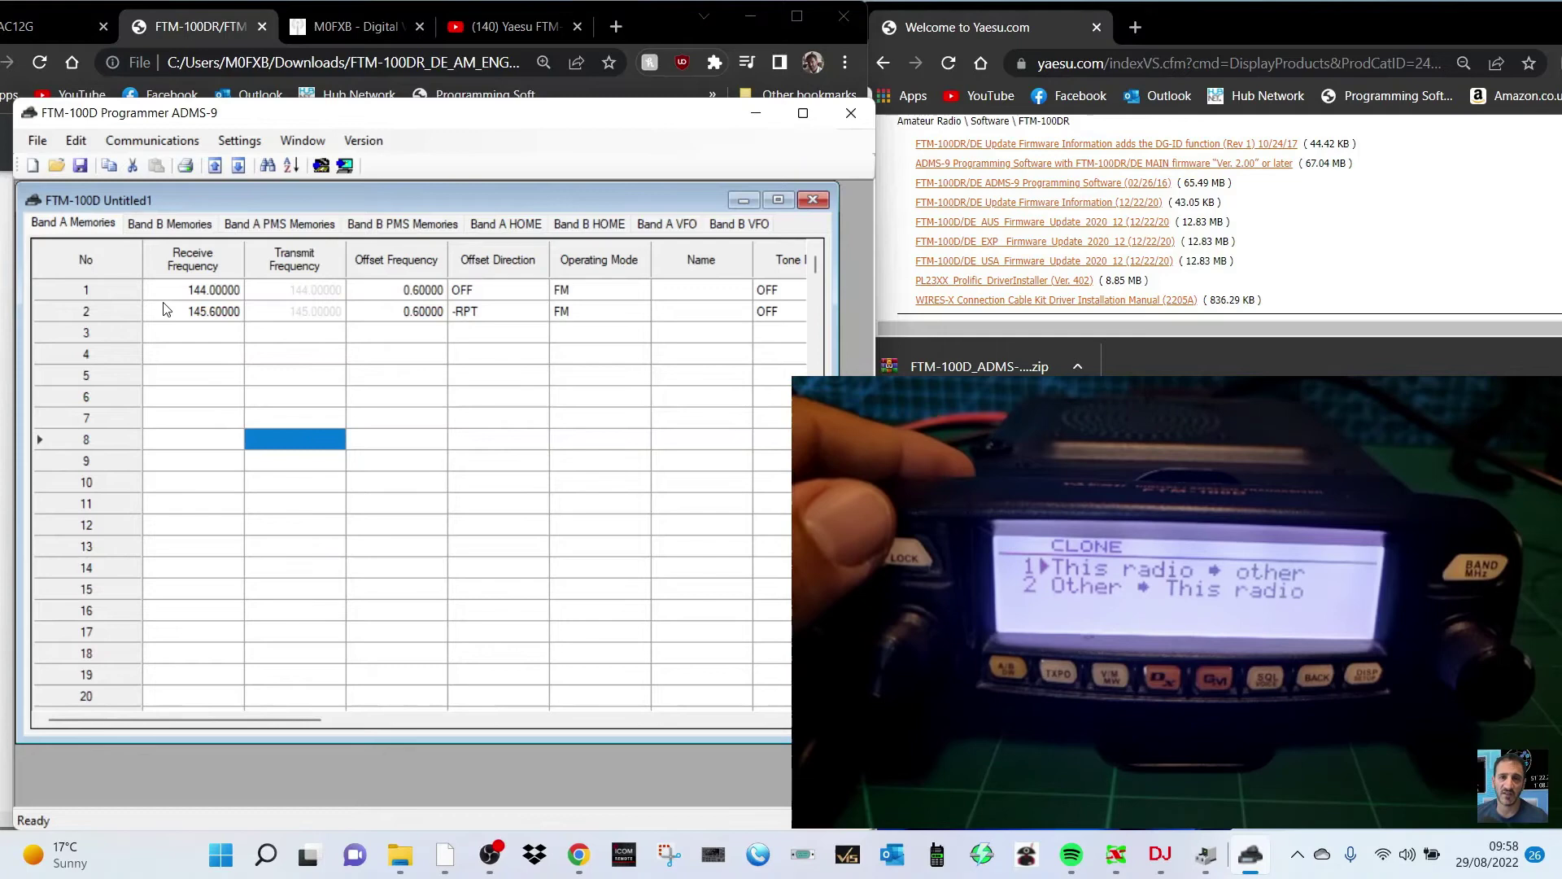
{"action": "left_click", "coordinate": [159, 144]}
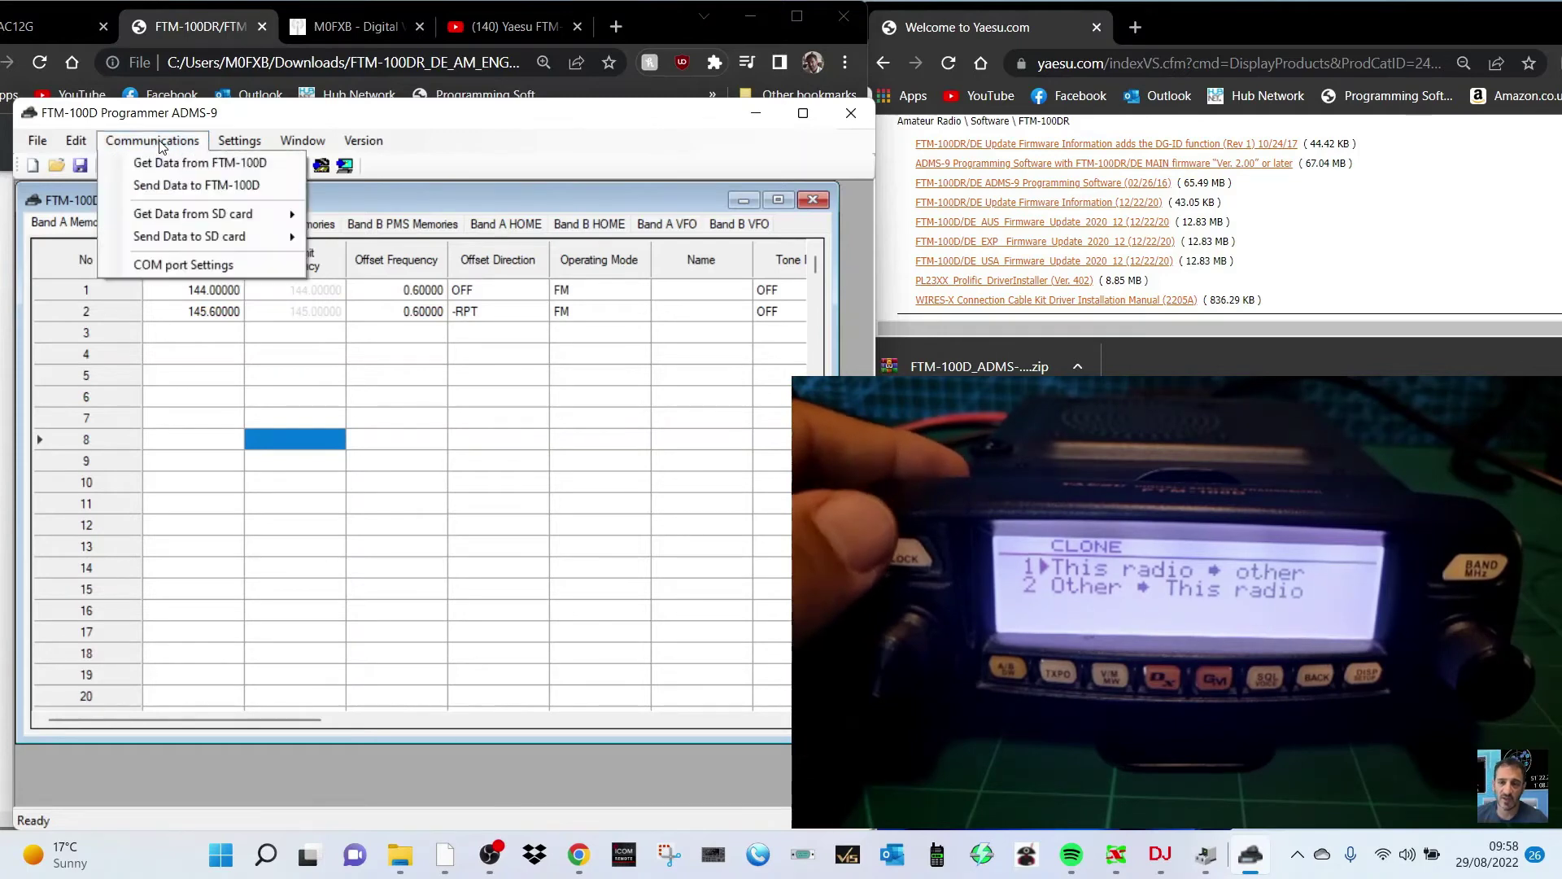
{"action": "left_click", "coordinate": [169, 184]}
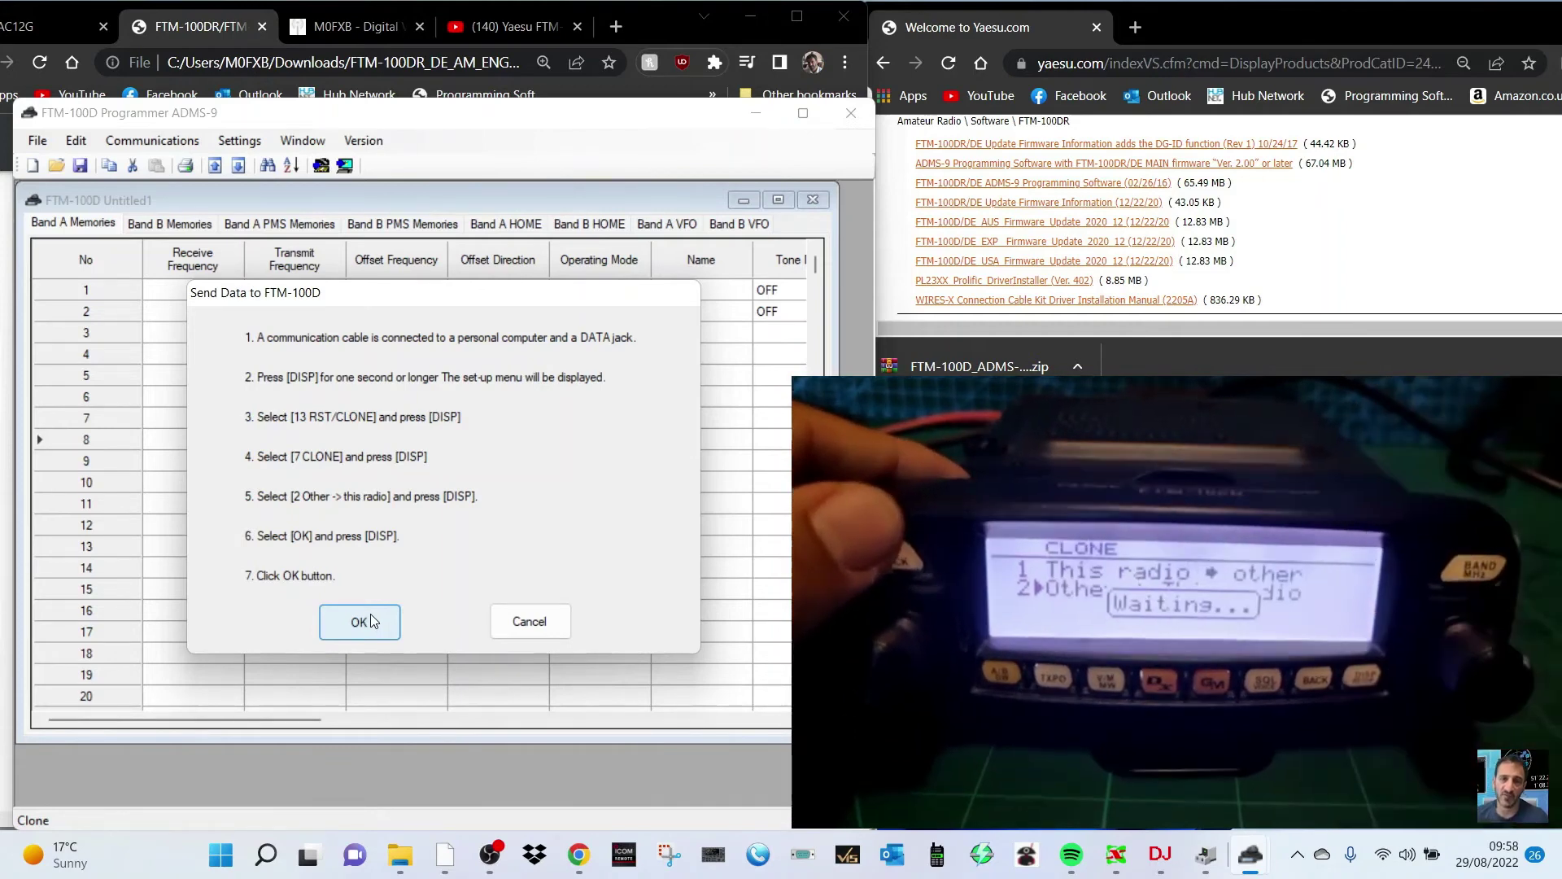
{"action": "left_click", "coordinate": [370, 616]}
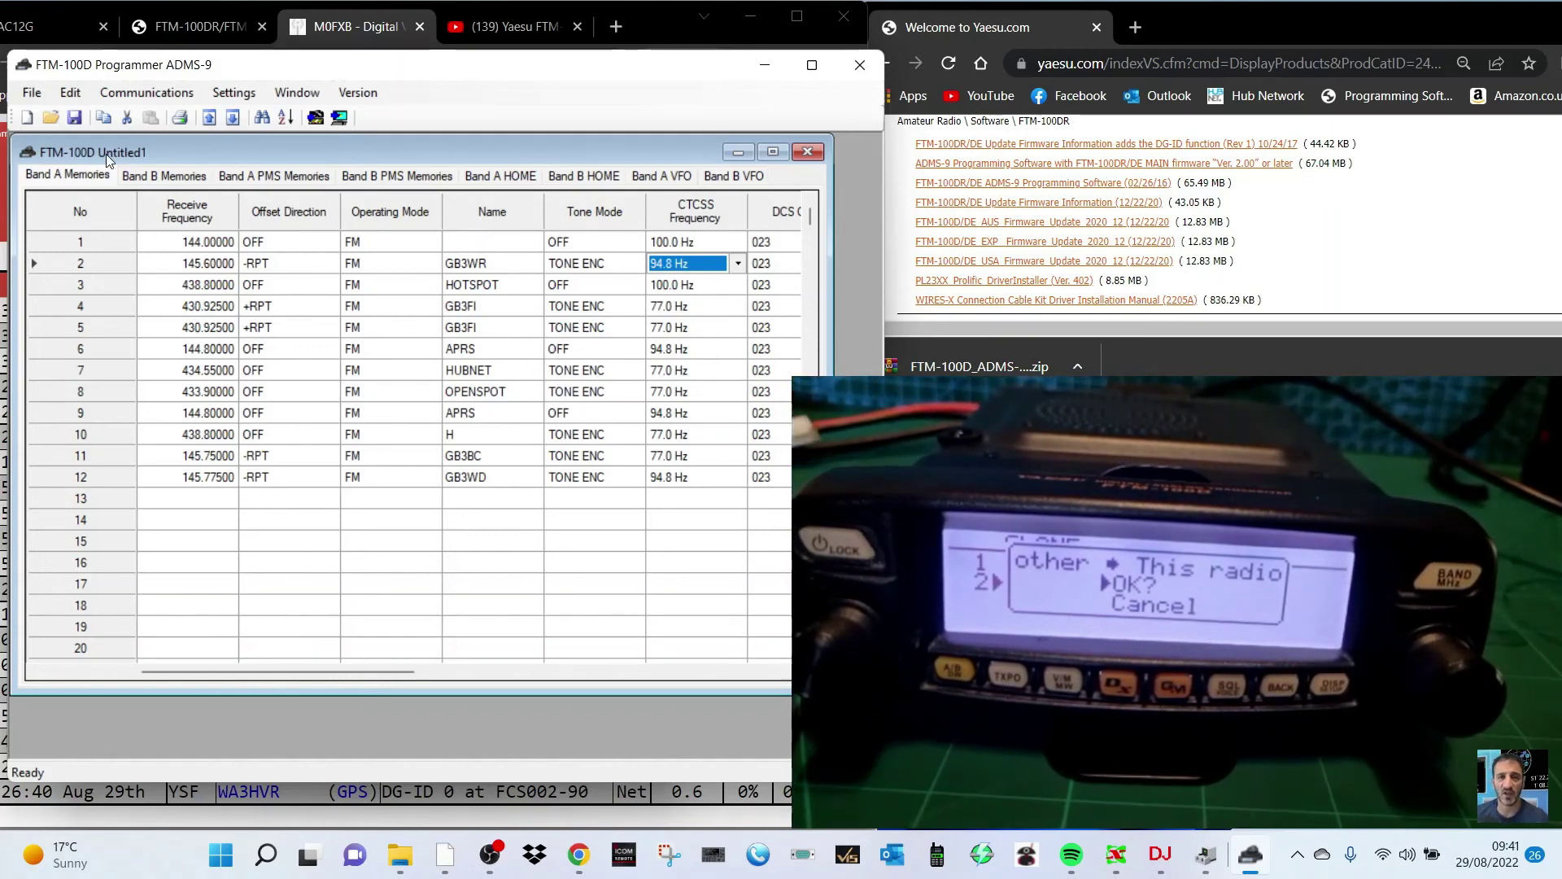
- Check which communication port is selected in the COM port settings and close the dialog
{"action": "left_click", "coordinate": [147, 92]}
{"action": "left_click", "coordinate": [210, 218]}
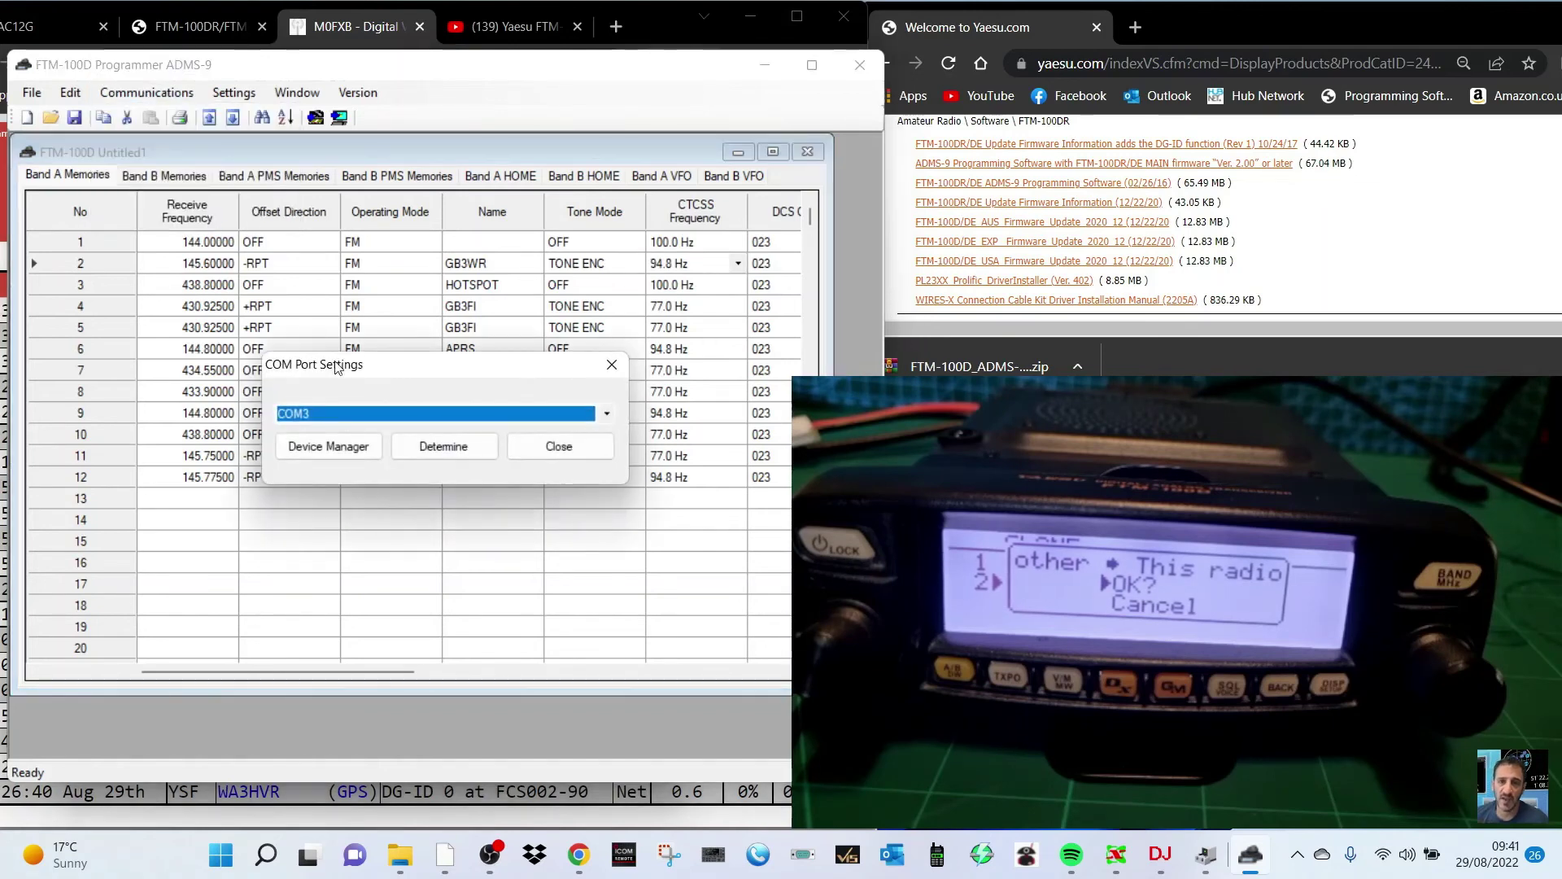
{"action": "left_click", "coordinate": [578, 445]}
- Send the Band A memories, including the GB3WD channel, to the FTM-100D while the radio is waiting for clone data
{"action": "left_click", "coordinate": [146, 93]}
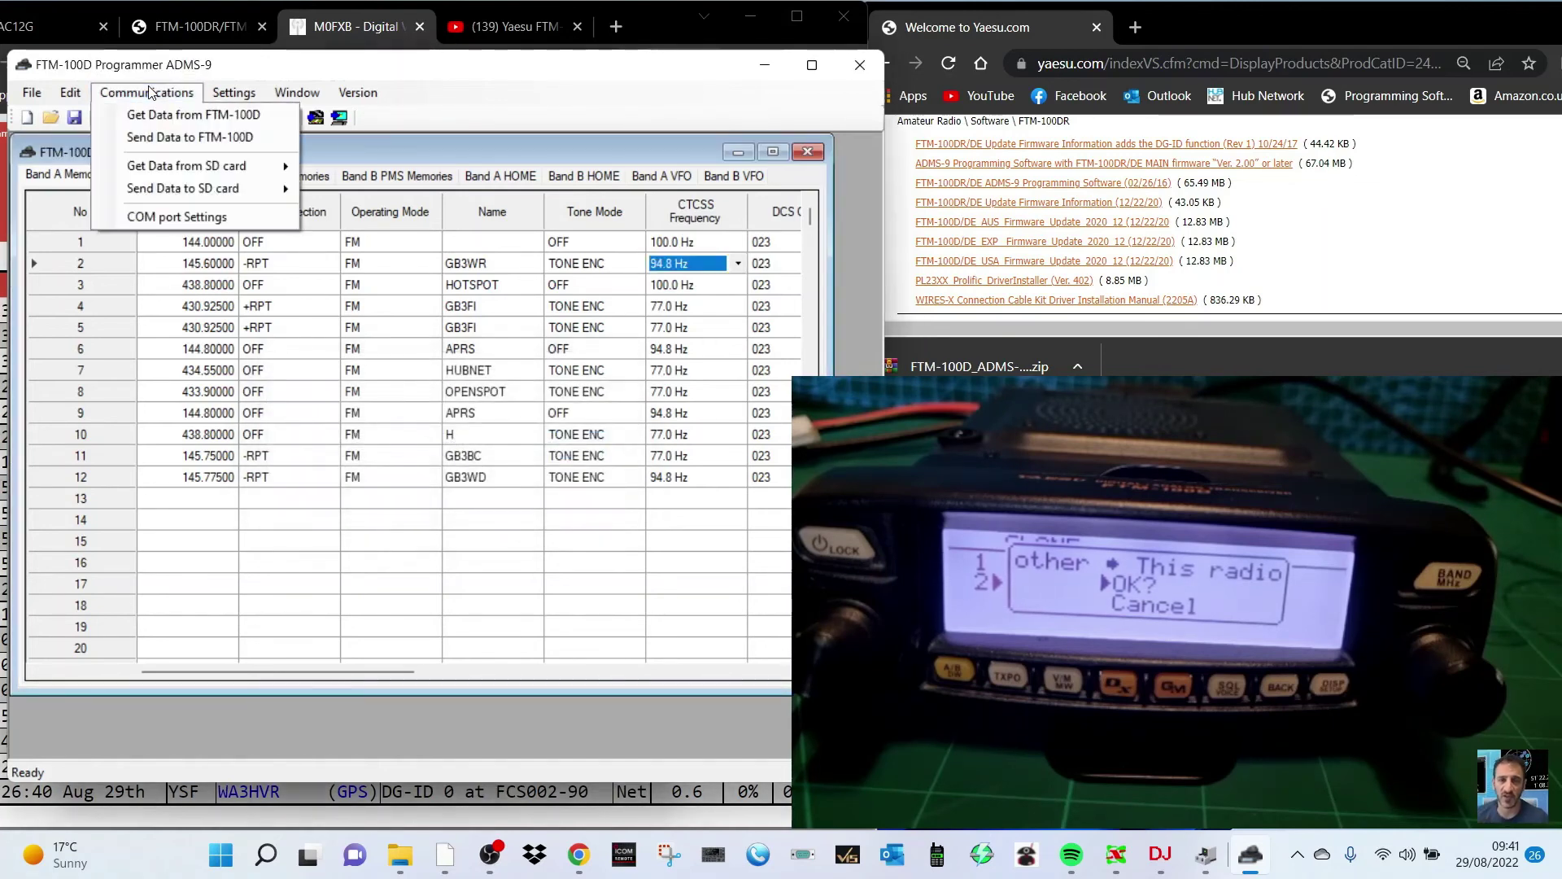
{"action": "left_click", "coordinate": [163, 136]}
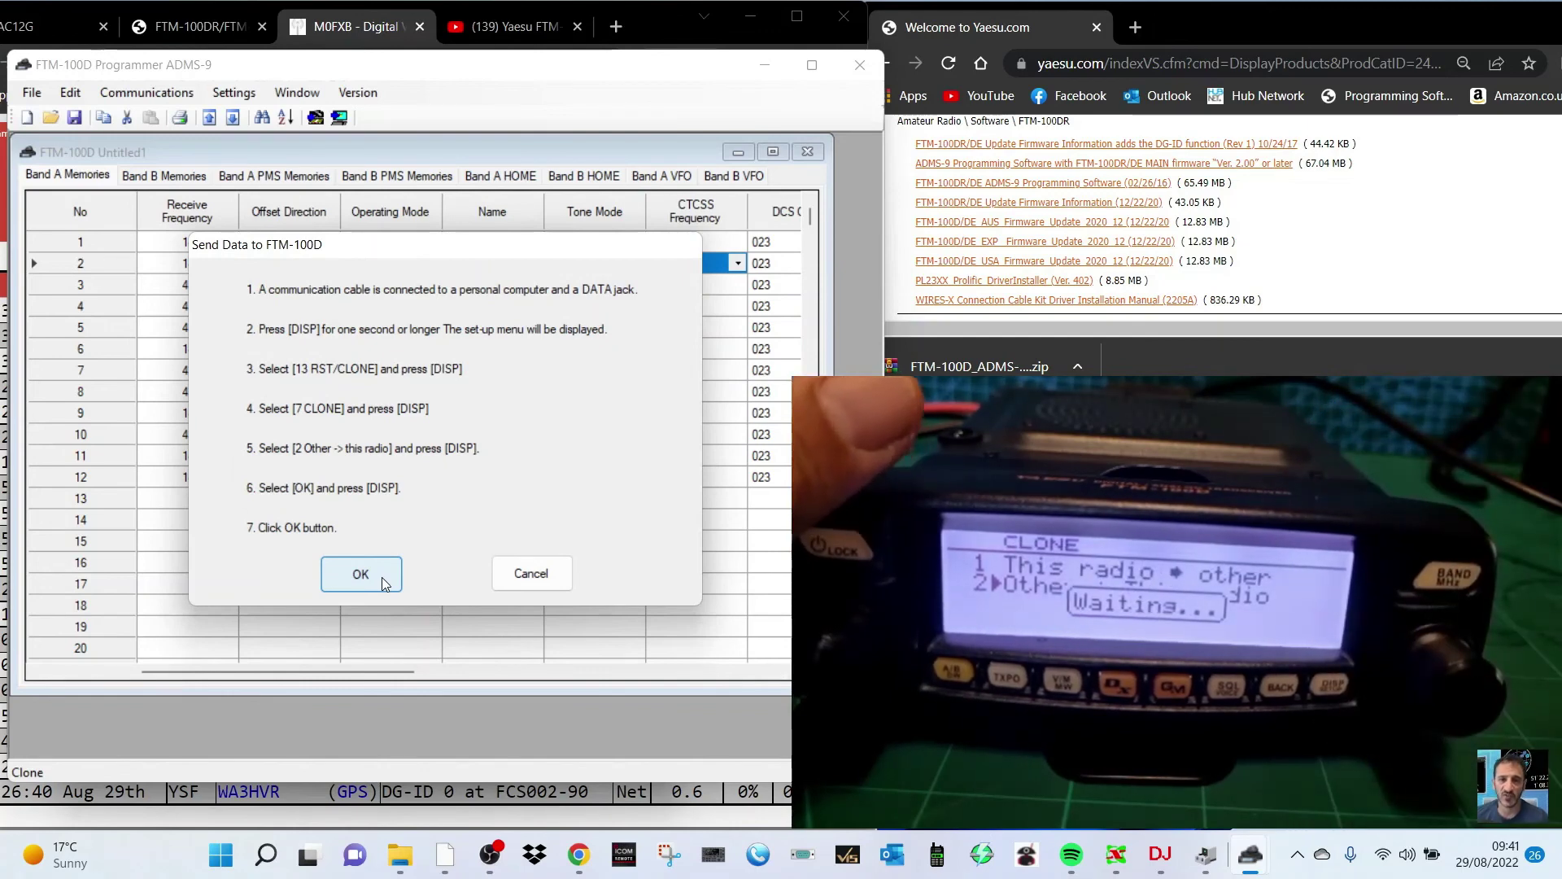
{"action": "left_click", "coordinate": [385, 583]}
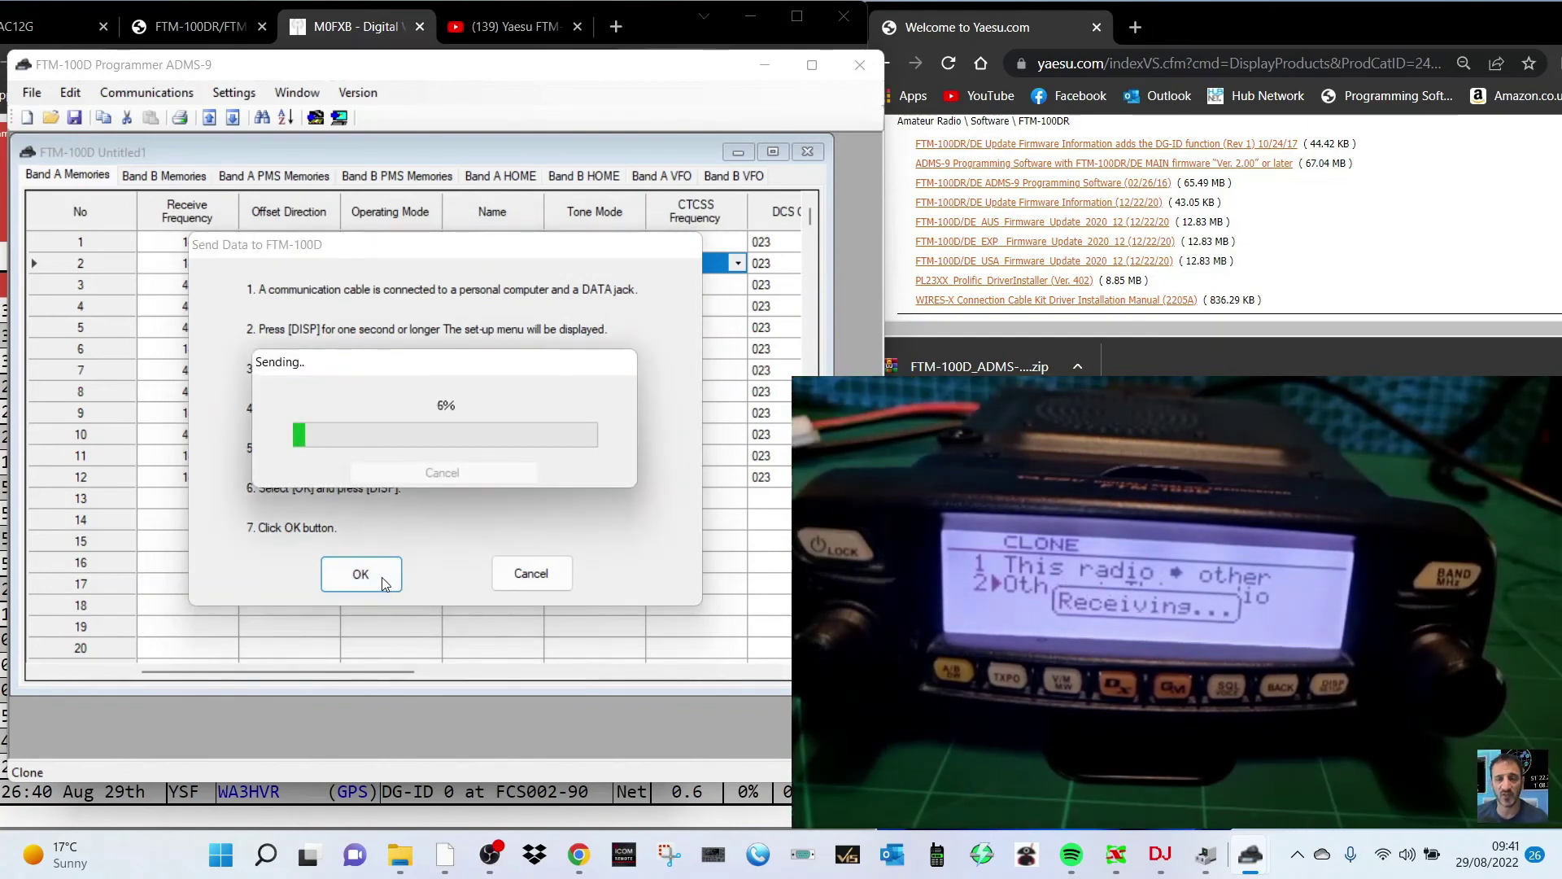